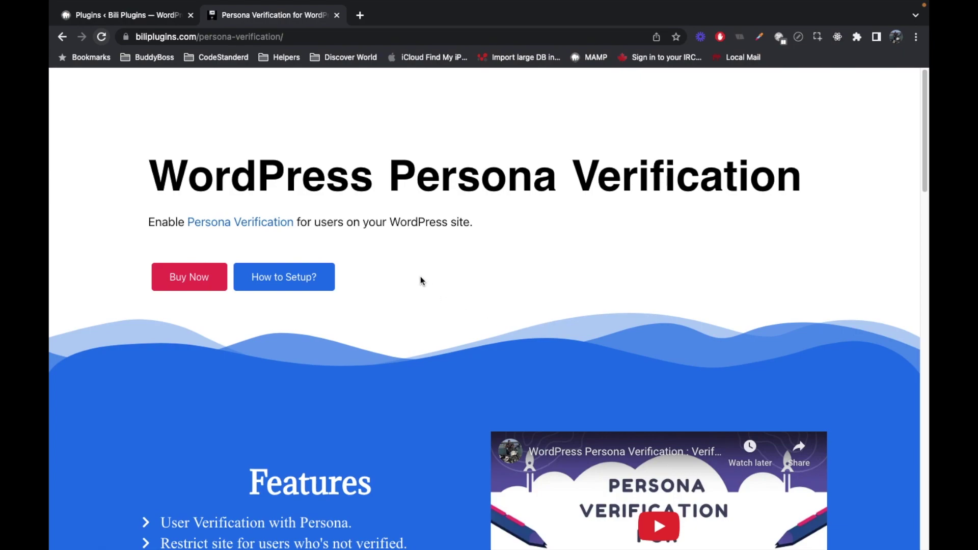
Show the Plugins > Active list, highlighting the GamiPress and Persona Verification entries
{"action": "left_click", "coordinate": [292, 37]}
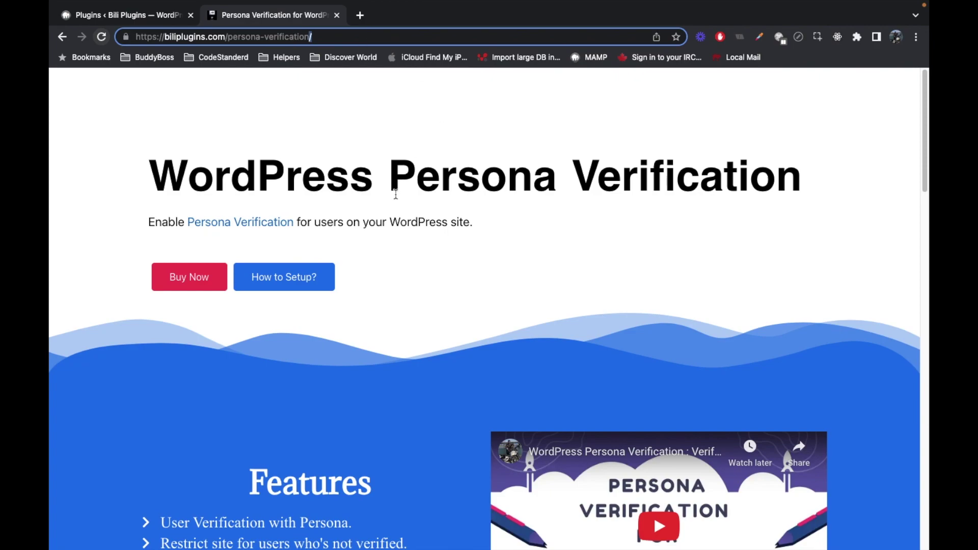
{"action": "scroll", "coordinate": [396, 198], "scroll_direction": "down", "scroll_amount": 3}
{"action": "scroll", "coordinate": [395, 198], "scroll_direction": "down", "scroll_amount": 1}
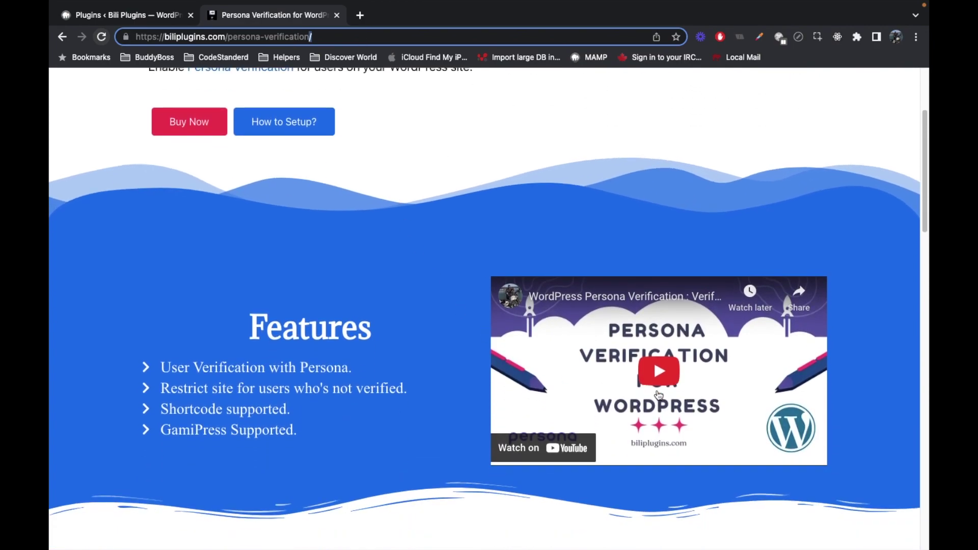
{"action": "left_click", "coordinate": [406, 253]}
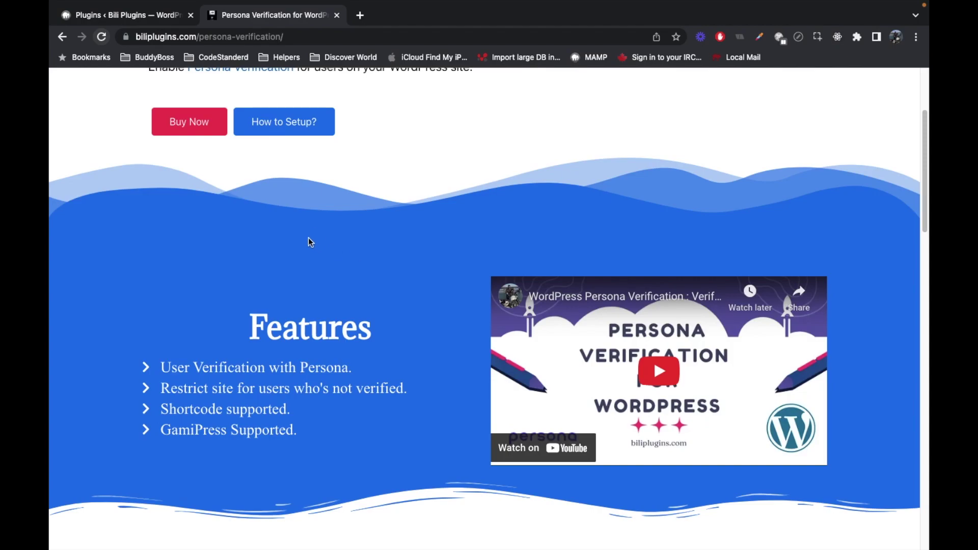
{"action": "scroll", "coordinate": [317, 243], "scroll_direction": "up", "scroll_amount": 3}
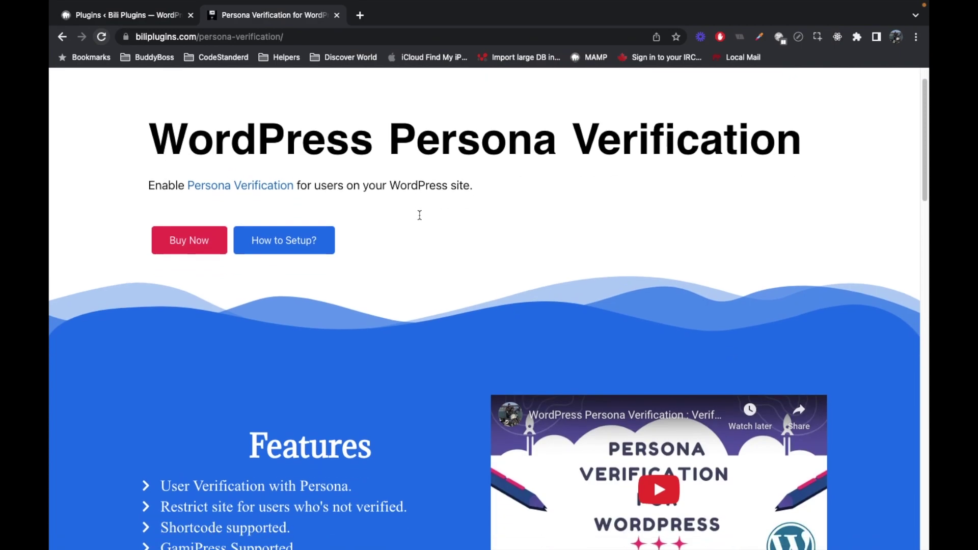
{"action": "scroll", "coordinate": [361, 263], "scroll_direction": "down", "scroll_amount": 2}
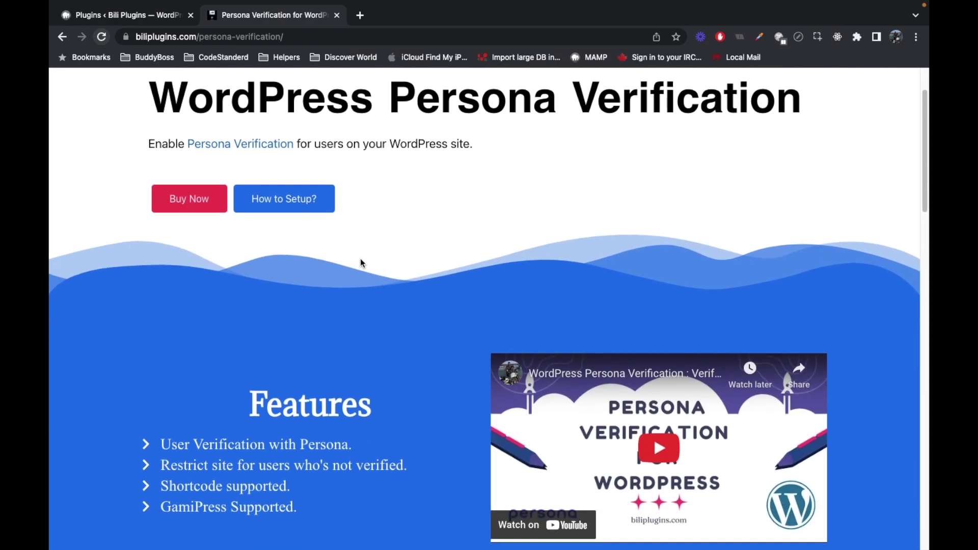
{"action": "scroll", "coordinate": [362, 263], "scroll_direction": "down", "scroll_amount": 1}
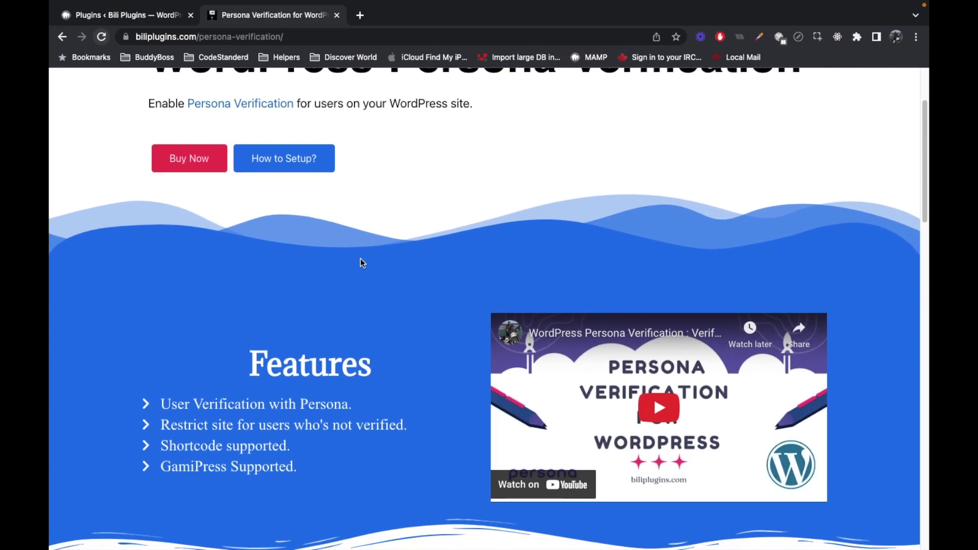
{"action": "scroll", "coordinate": [362, 261], "scroll_direction": "up", "scroll_amount": 3}
{"action": "scroll", "coordinate": [364, 190], "scroll_direction": "down", "scroll_amount": 5}
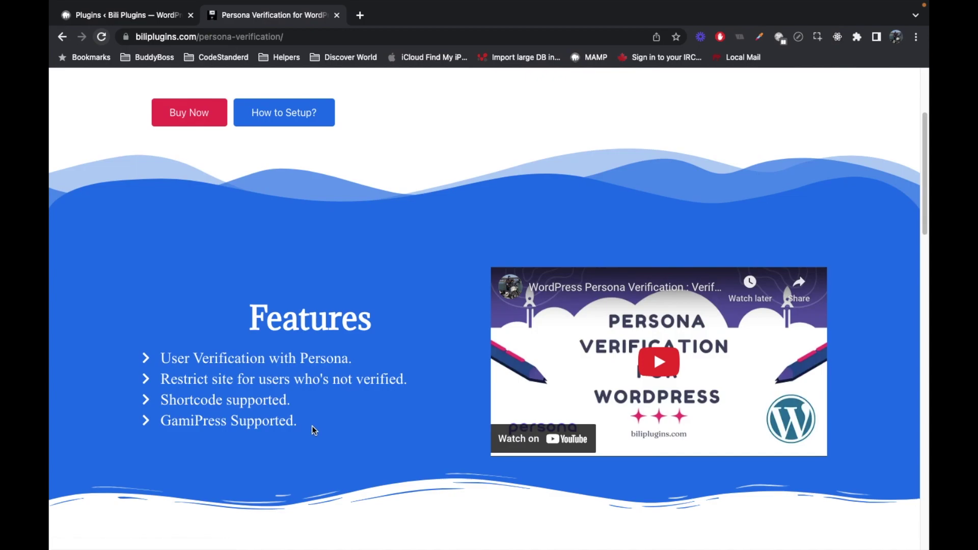
{"action": "scroll", "coordinate": [433, 222], "scroll_direction": "up", "scroll_amount": 5}
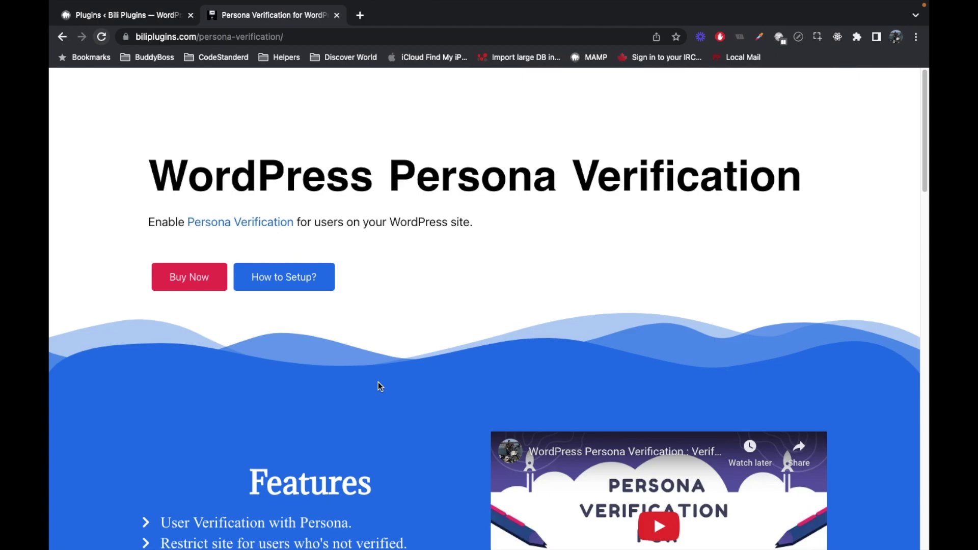
{"action": "left_click", "coordinate": [150, 14]}
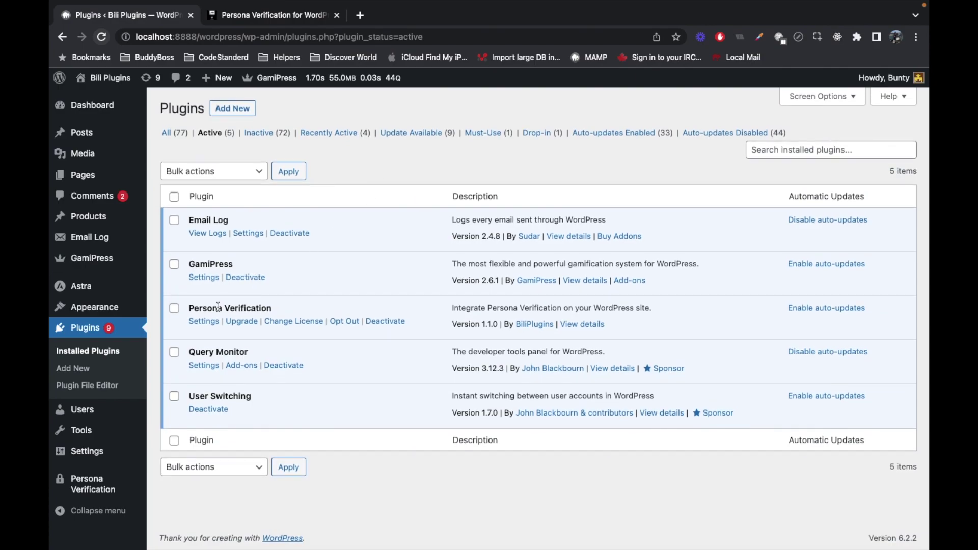
{"action": "left_click_drag", "start_coordinate": [188, 309], "coordinate": [291, 310]}
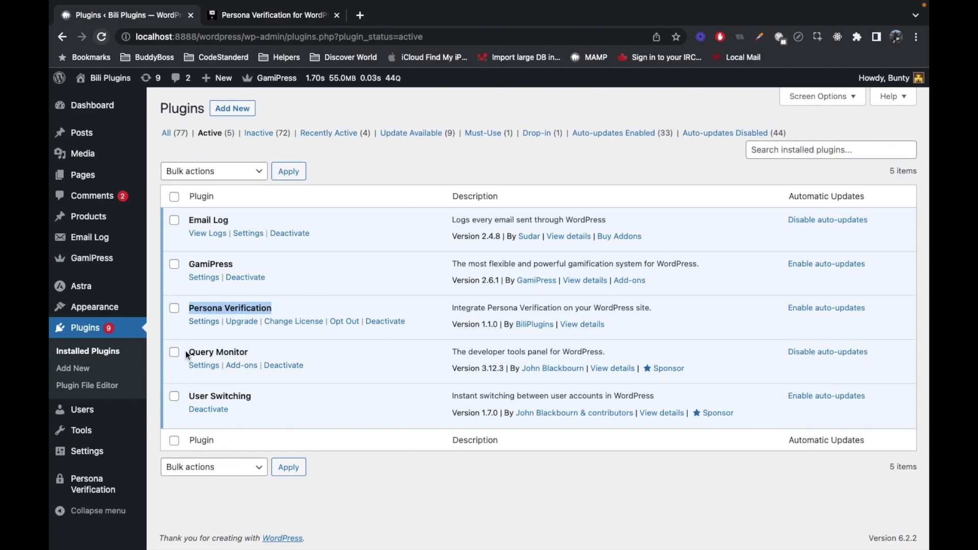
{"action": "left_click_drag", "start_coordinate": [189, 263], "coordinate": [233, 265]}
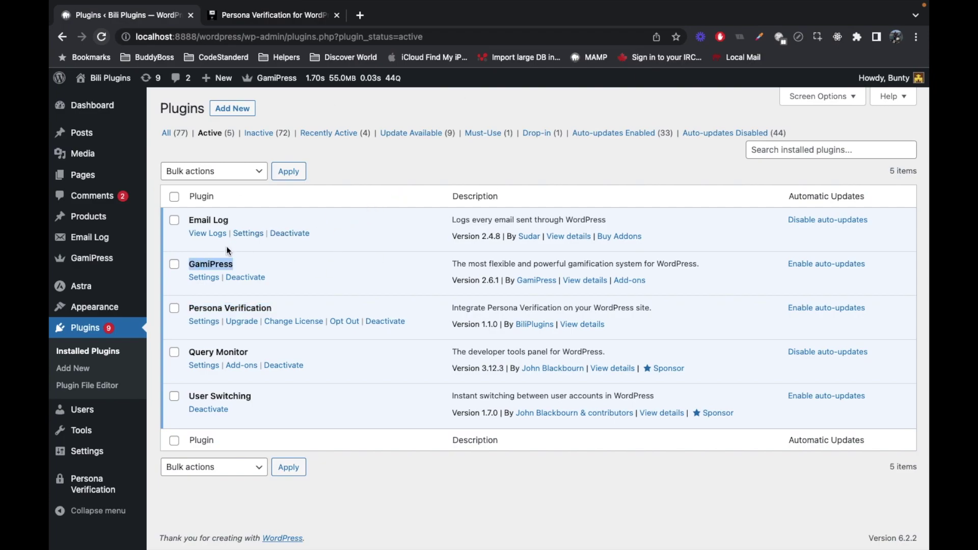
{"action": "left_click", "coordinate": [211, 305]}
{"action": "mouse_move", "coordinate": [91, 257]}
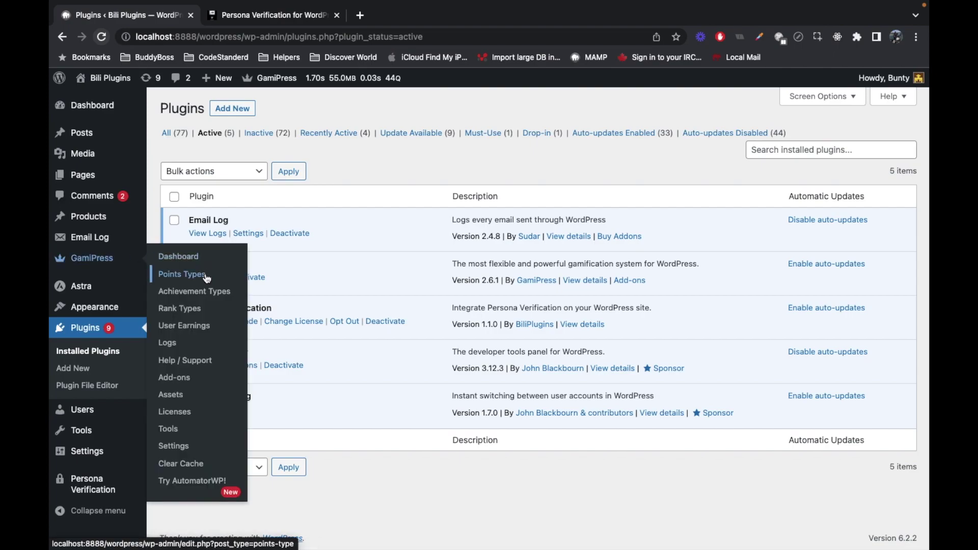
Go to GamiPress's Points Types page, which lists no points types yet
{"action": "left_click", "coordinate": [206, 278]}
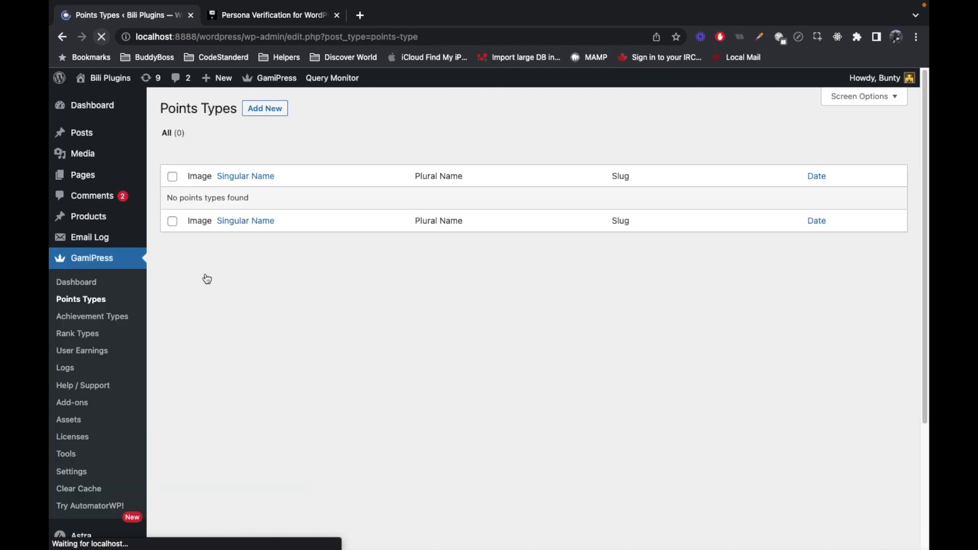
Add a new points type with singular name Point and plural name Points
{"action": "left_click", "coordinate": [268, 113]}
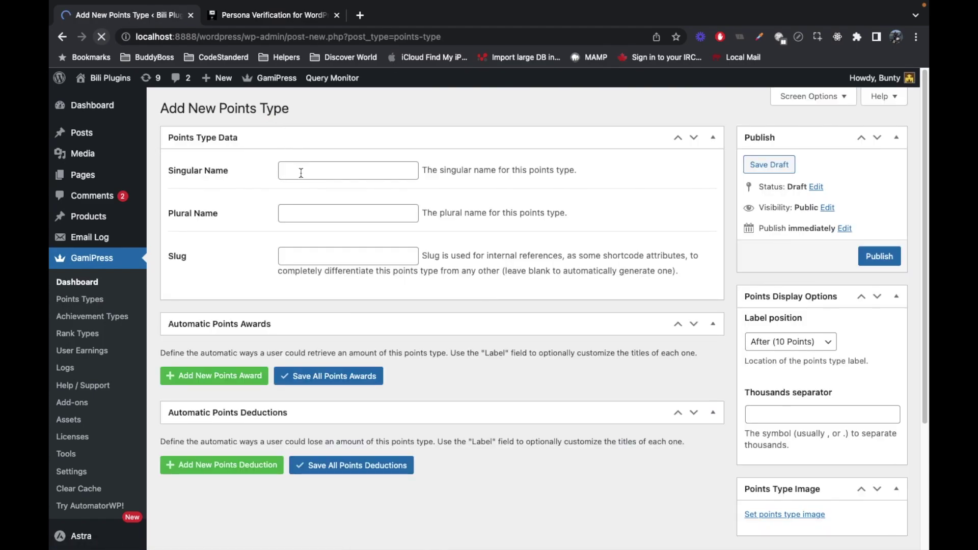
{"action": "left_click", "coordinate": [300, 173]}
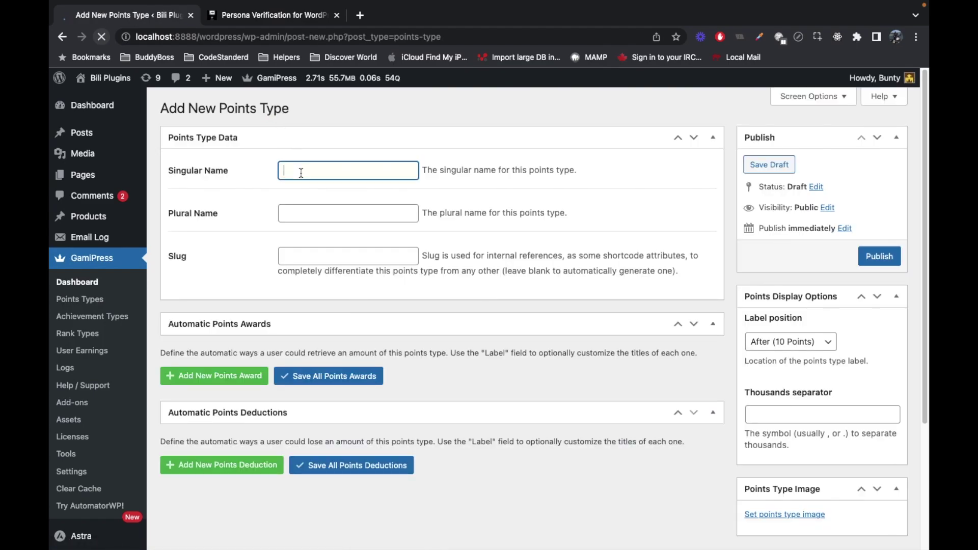
{"action": "type", "text": "Point"}
{"action": "left_click", "coordinate": [321, 211]}
{"action": "type", "text": "Poin"}
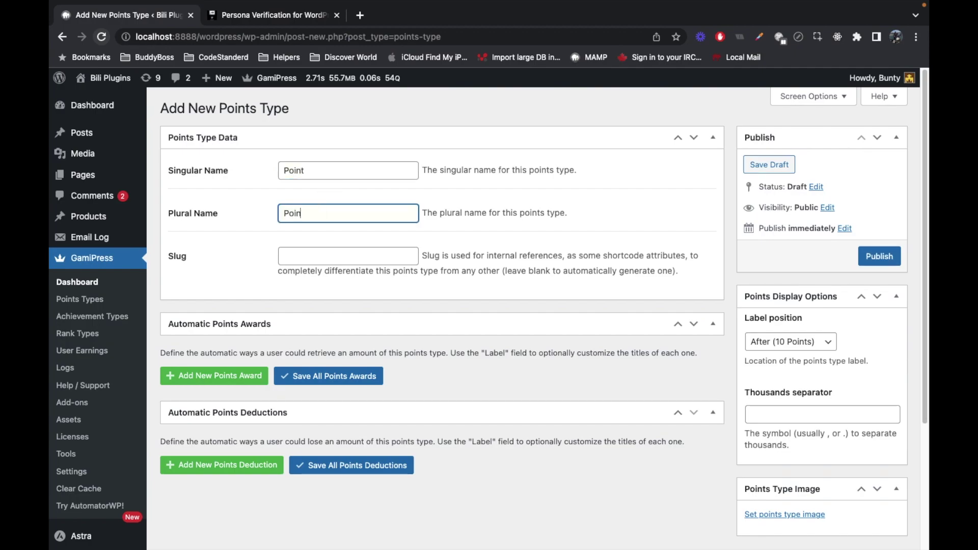
{"action": "type", "text": "ts"}
Add an automatic points award triggered by 'Verify using Persona Verification'
{"action": "left_click", "coordinate": [238, 381]}
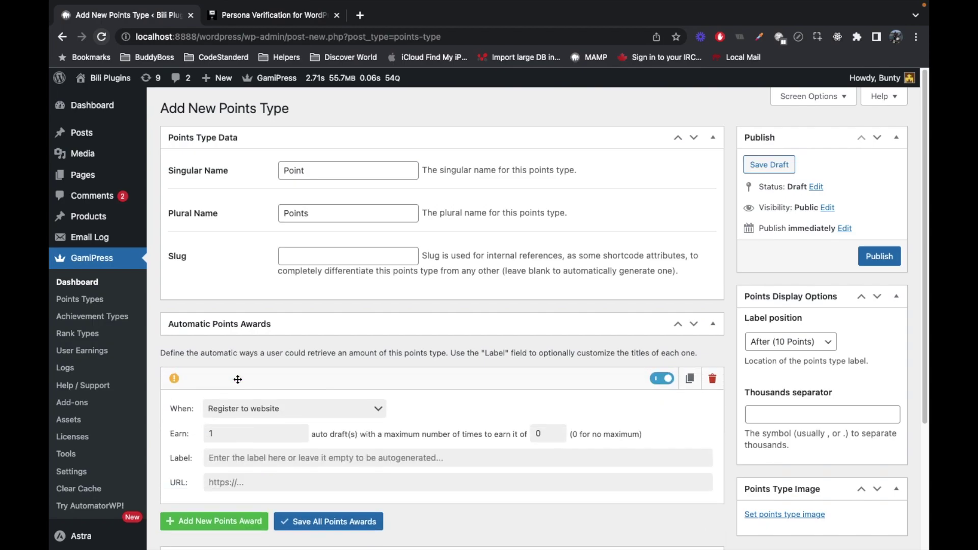
{"action": "scroll", "coordinate": [346, 300], "scroll_direction": "down", "scroll_amount": 2}
{"action": "left_click", "coordinate": [366, 319]}
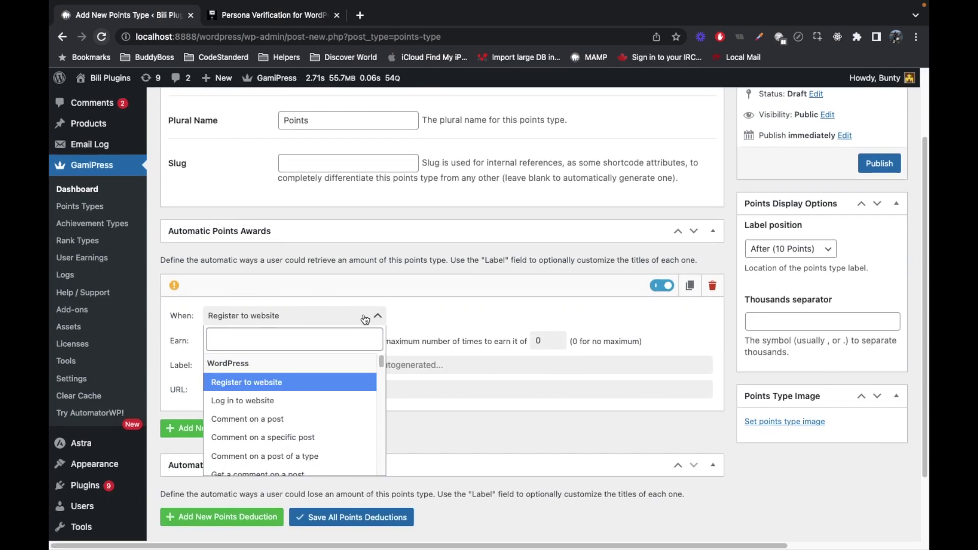
{"action": "type", "text": "per"}
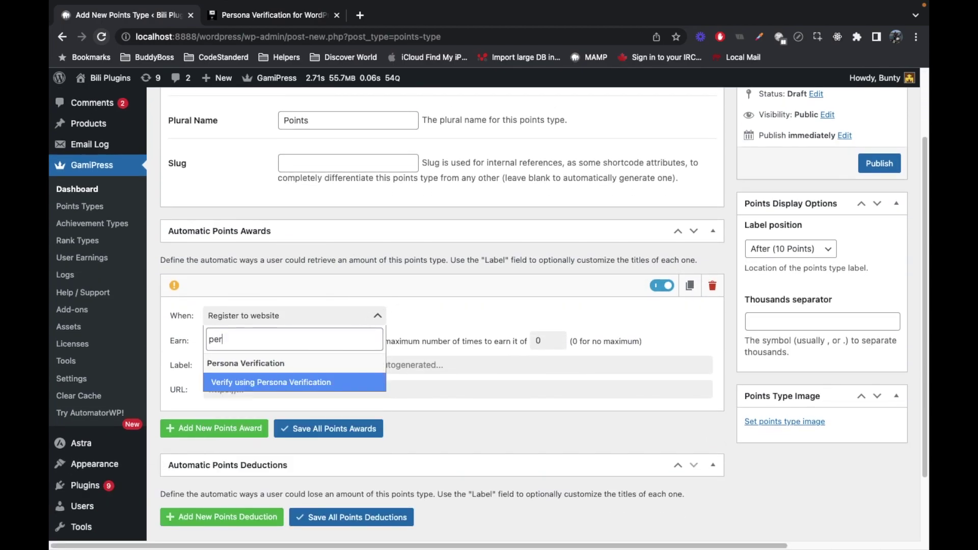
{"action": "type", "text": "son"}
{"action": "left_click", "coordinate": [283, 383]}
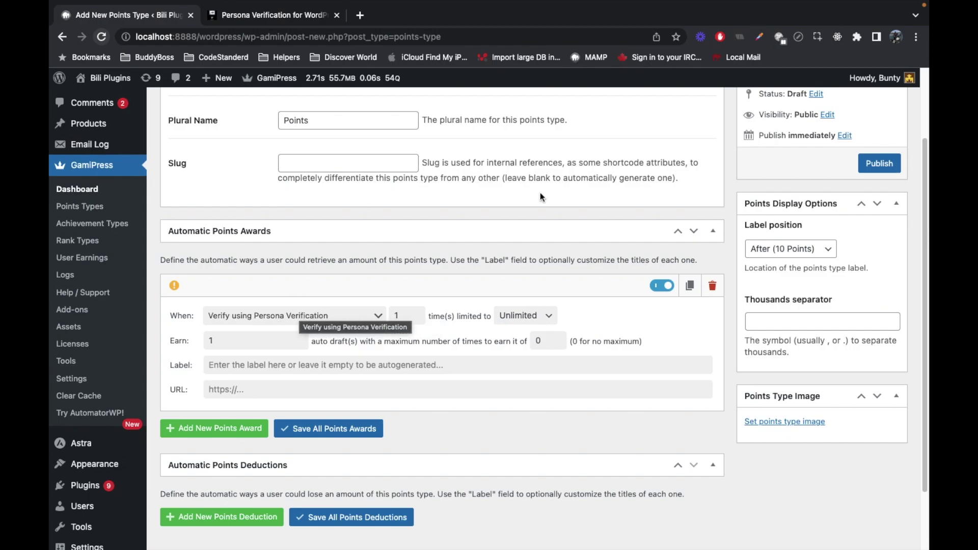
Make it earn 5 points, labelled 'Congrats upon persona verification', and save all points awards
{"action": "left_click", "coordinate": [235, 333]}
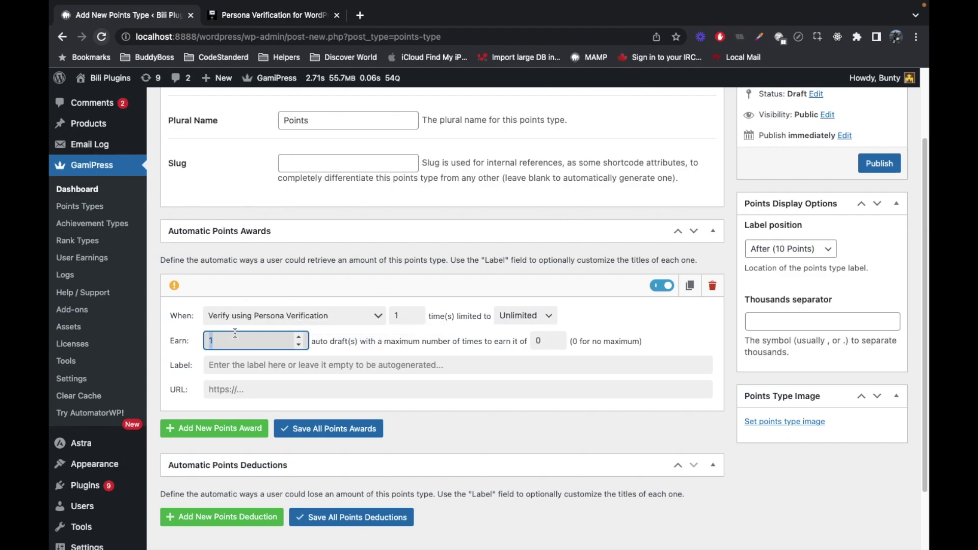
{"action": "type", "text": "5"}
{"action": "left_click", "coordinate": [348, 372]}
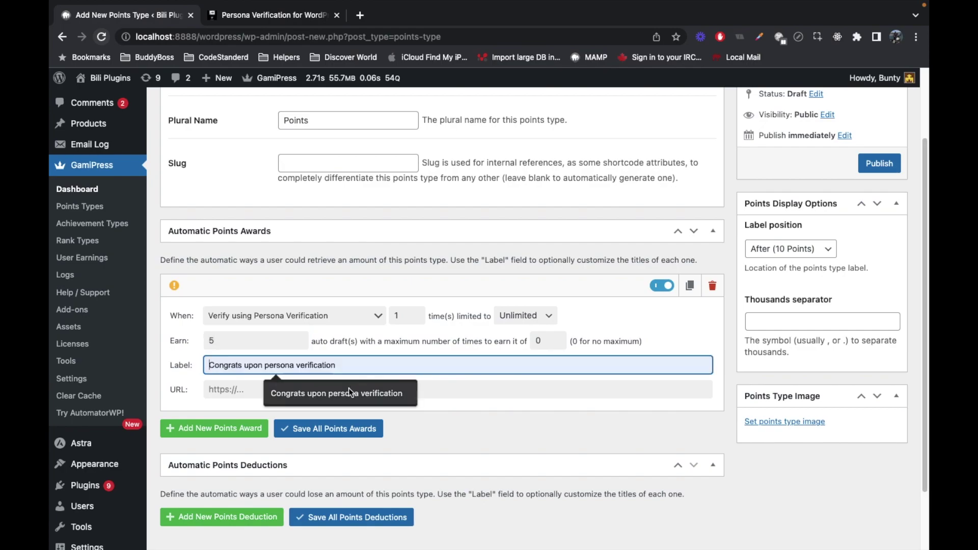
{"action": "left_click", "coordinate": [349, 392]}
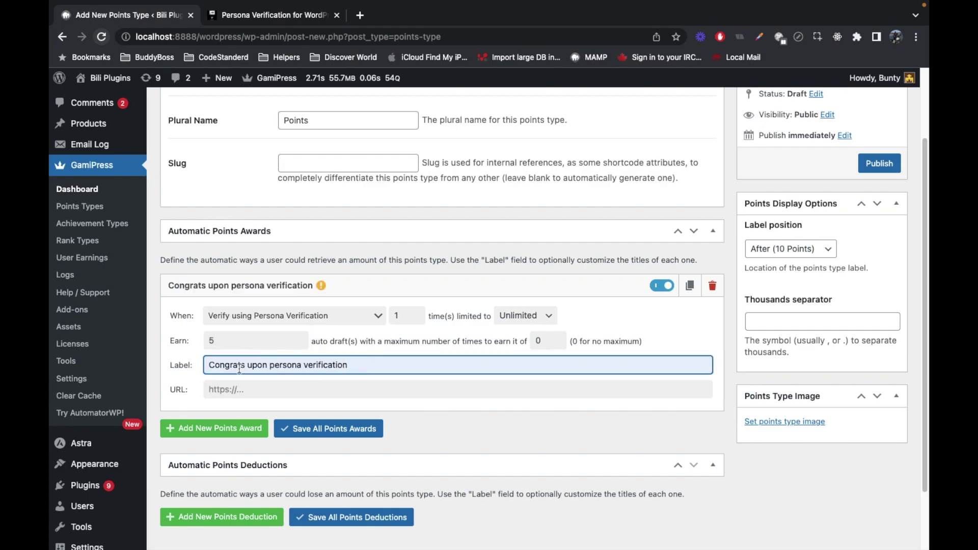
{"action": "left_click", "coordinate": [349, 428]}
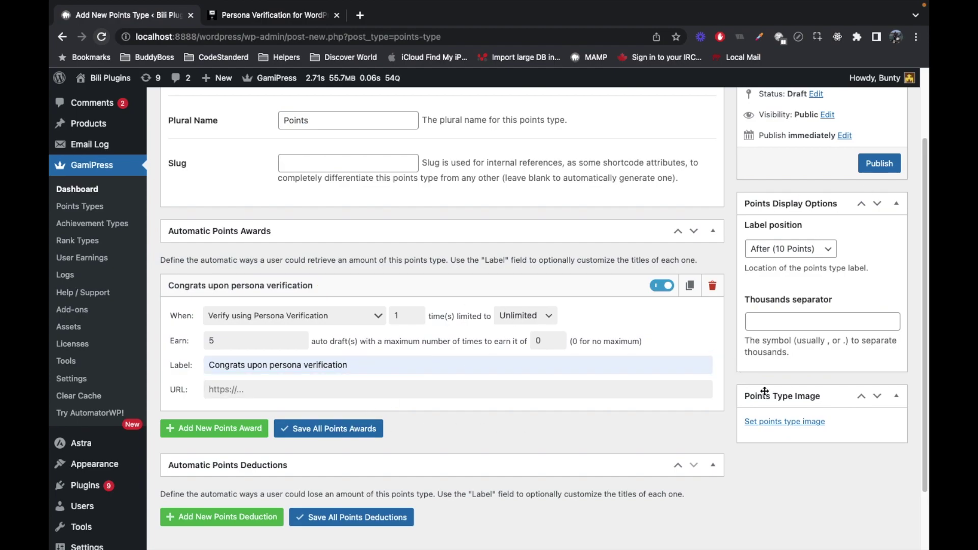
Set logo.png as the points type image, publish the Point type, and switch to the front-end window
{"action": "left_click", "coordinate": [765, 423]}
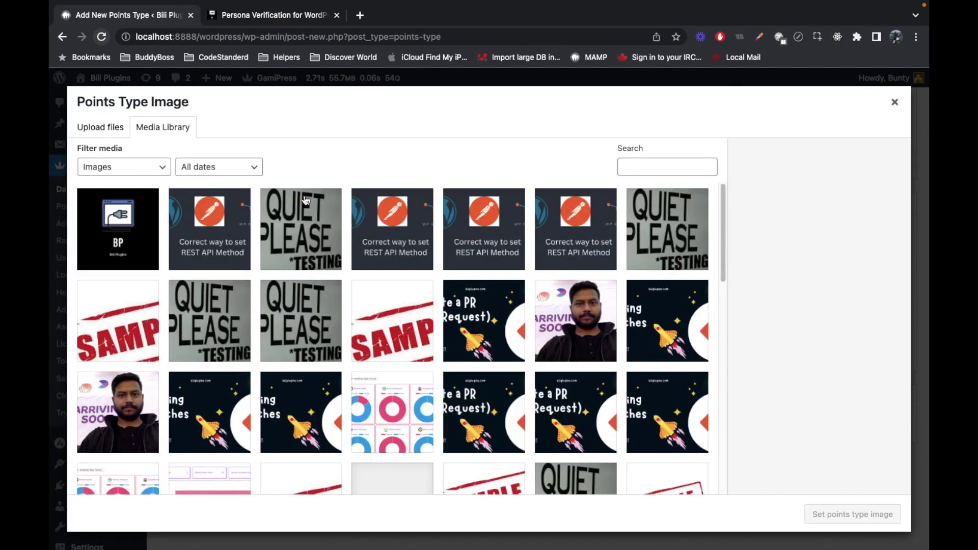
{"action": "scroll", "coordinate": [297, 256], "scroll_direction": "down", "scroll_amount": 10}
{"action": "scroll", "coordinate": [297, 256], "scroll_direction": "down", "scroll_amount": 1}
{"action": "scroll", "coordinate": [297, 255], "scroll_direction": "down", "scroll_amount": 3}
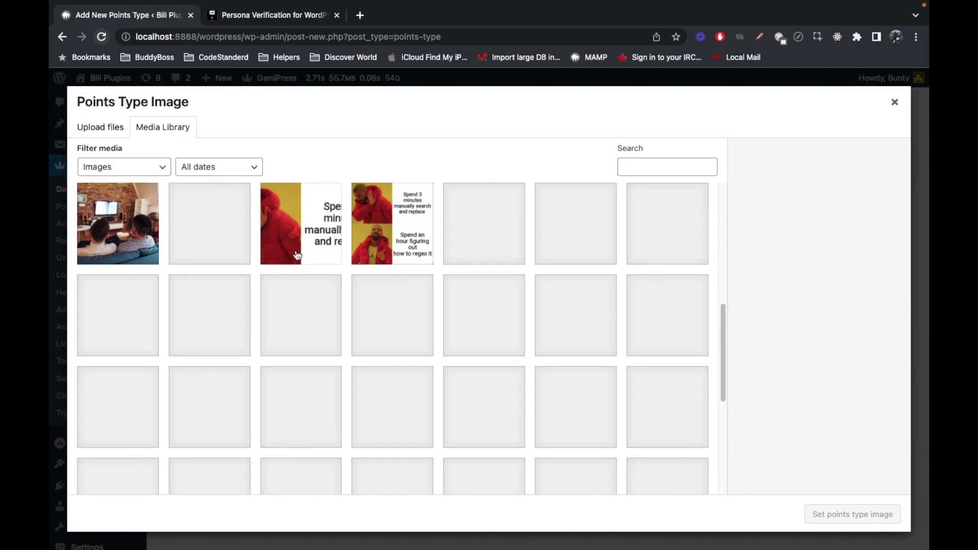
{"action": "scroll", "coordinate": [297, 255], "scroll_direction": "down", "scroll_amount": 3}
{"action": "scroll", "coordinate": [297, 255], "scroll_direction": "down", "scroll_amount": 1}
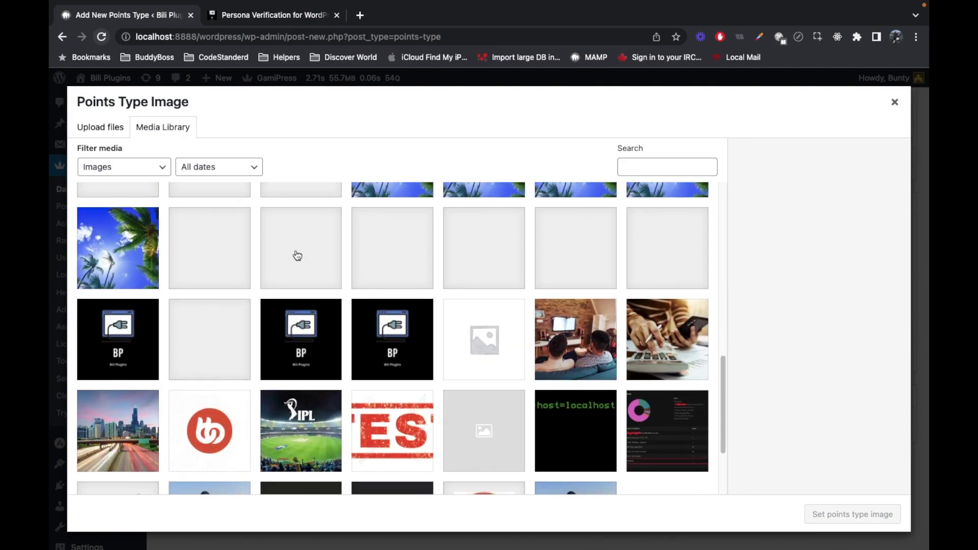
{"action": "scroll", "coordinate": [297, 255], "scroll_direction": "down", "scroll_amount": 2}
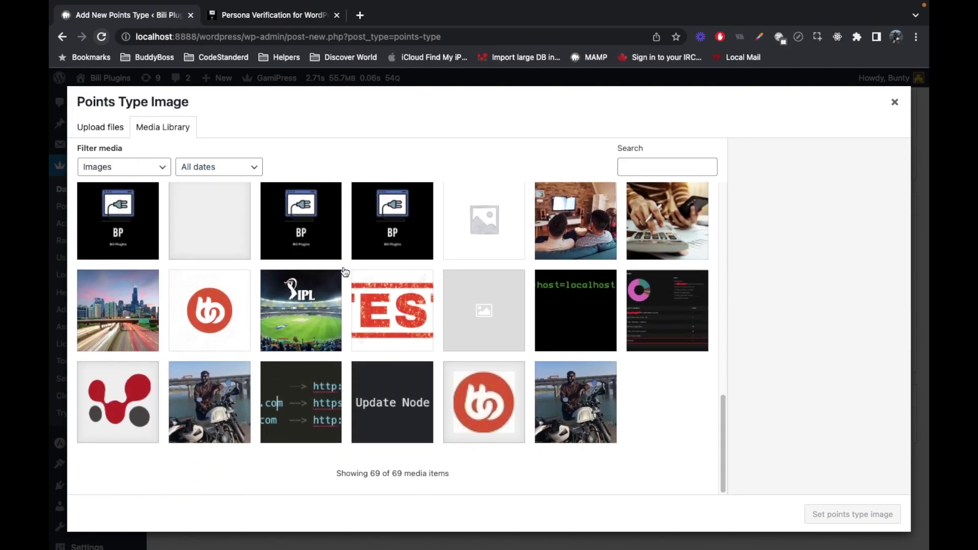
{"action": "left_click", "coordinate": [136, 416]}
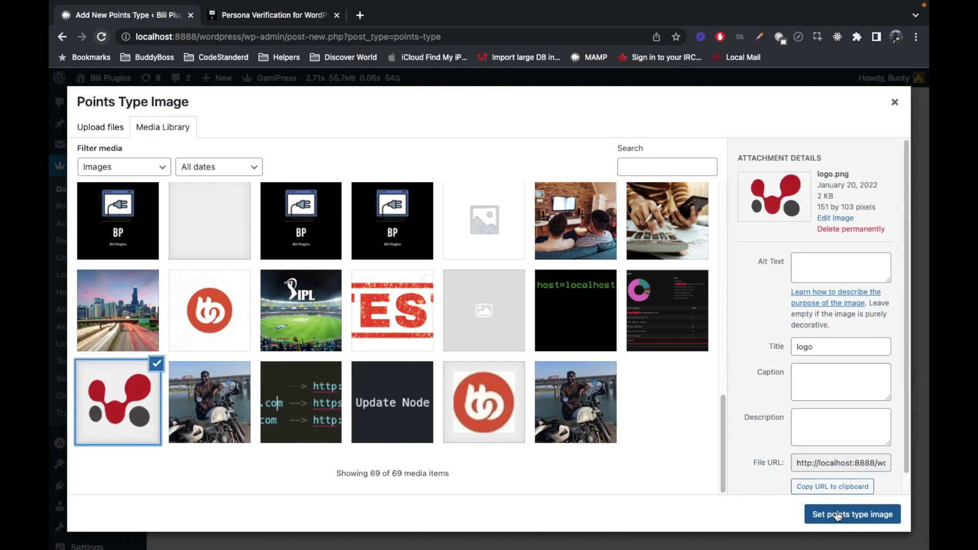
{"action": "left_click", "coordinate": [838, 515]}
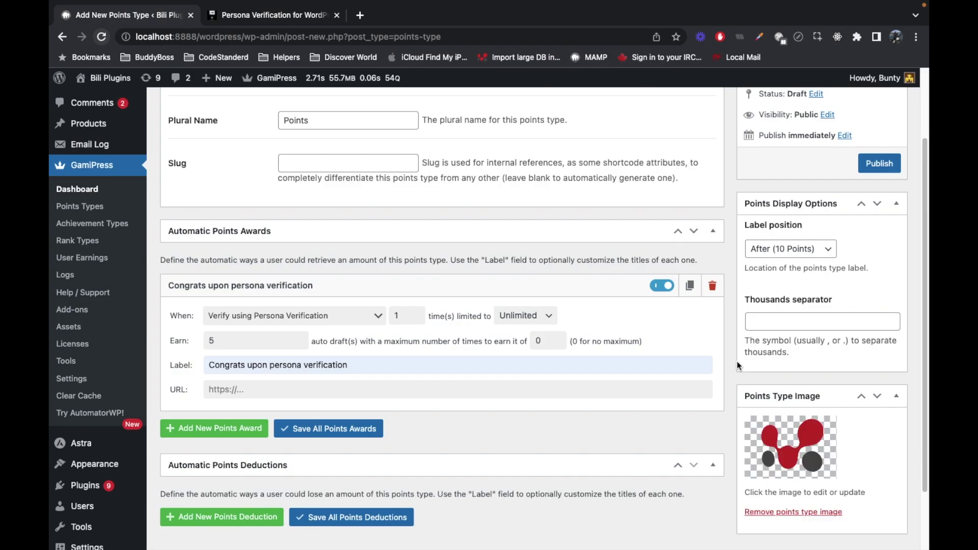
{"action": "left_click", "coordinate": [881, 164]}
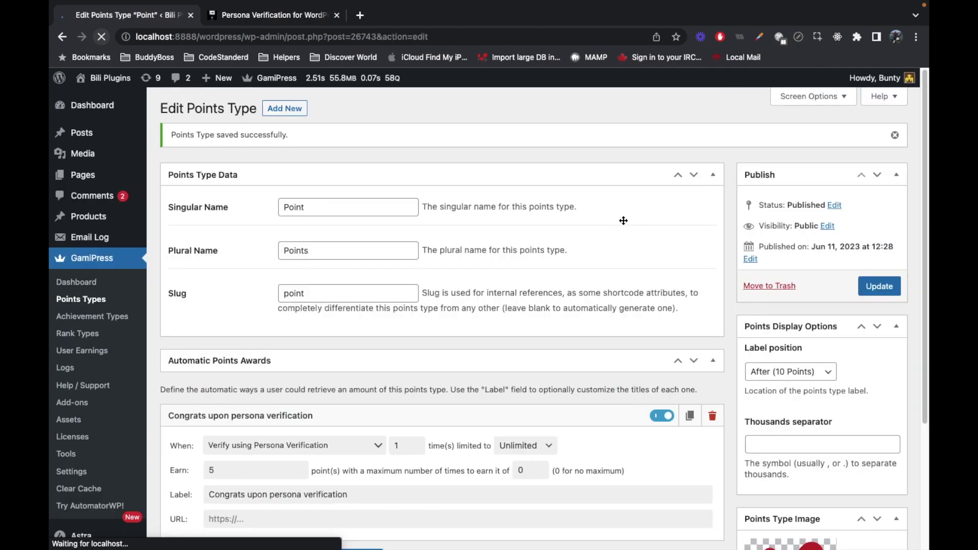
{"action": "scroll", "coordinate": [228, 252], "scroll_direction": "down", "scroll_amount": 3}
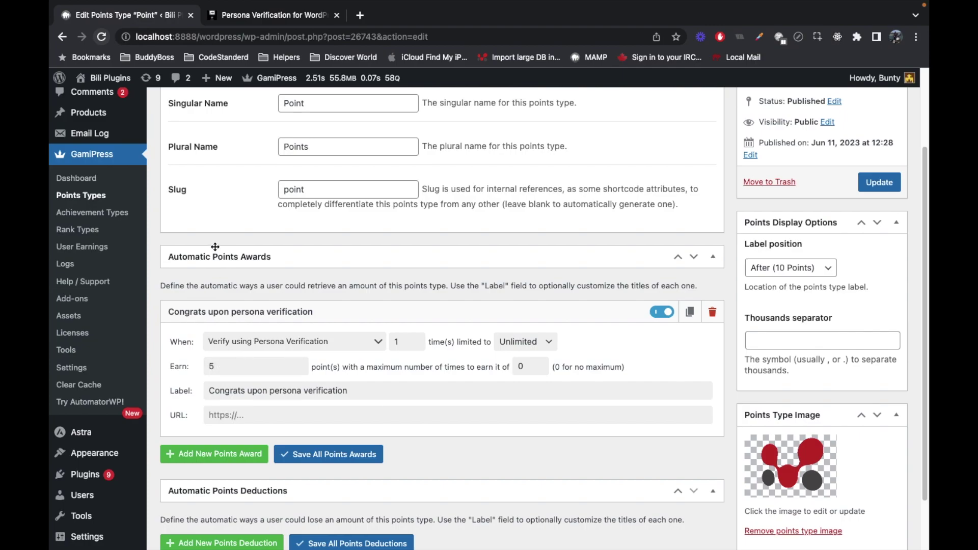
{"action": "key", "text": "ctrl+Right"}
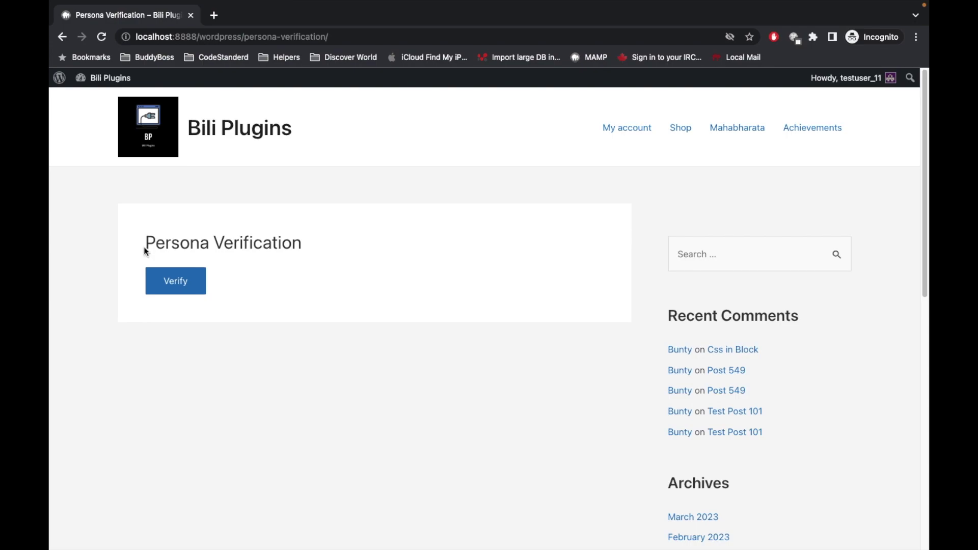
Navigate the site to the Persona Verification page, highlighting its title
{"action": "left_click_drag", "start_coordinate": [143, 246], "coordinate": [307, 243]}
{"action": "triple_click", "coordinate": [272, 243]}
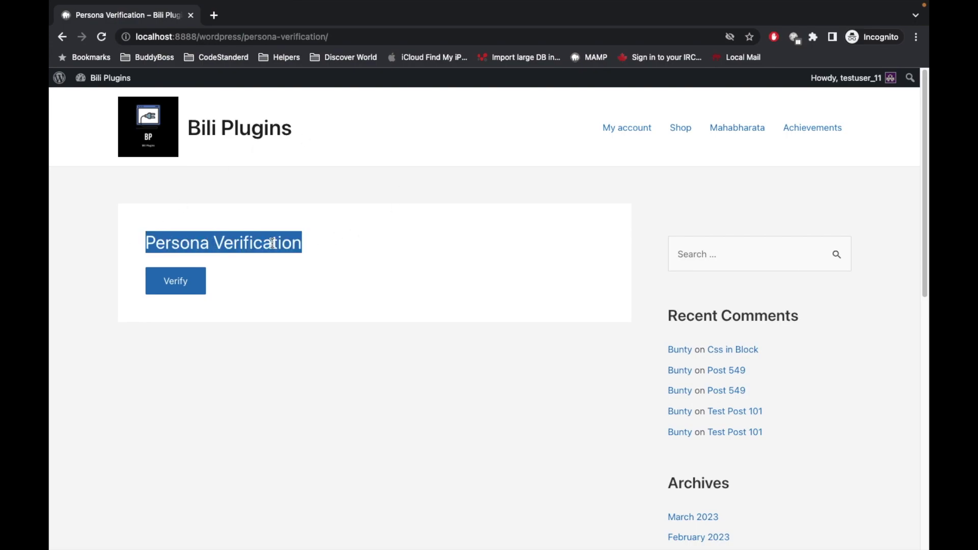
{"action": "left_click", "coordinate": [164, 143]}
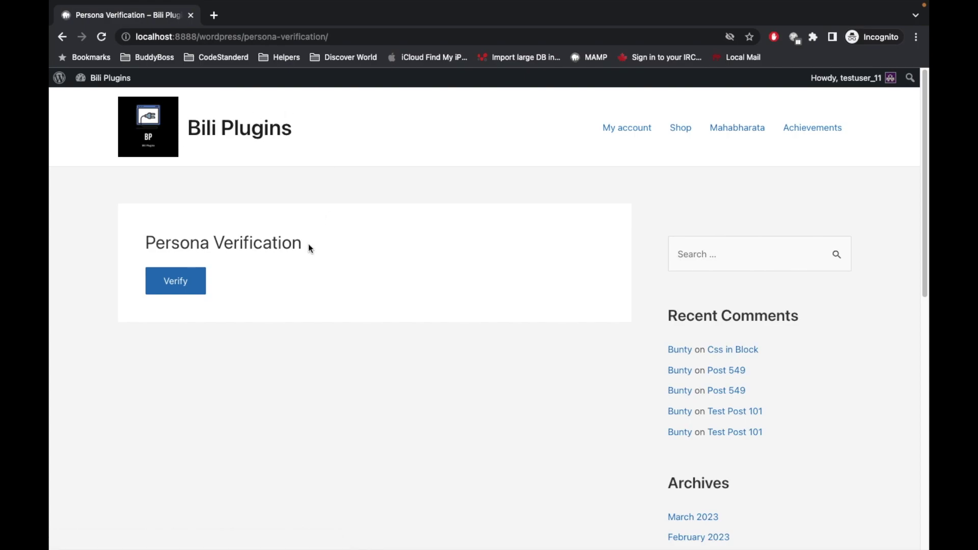
{"action": "scroll", "coordinate": [531, 216], "scroll_direction": "down", "scroll_amount": 5}
{"action": "scroll", "coordinate": [531, 215], "scroll_direction": "down", "scroll_amount": 3}
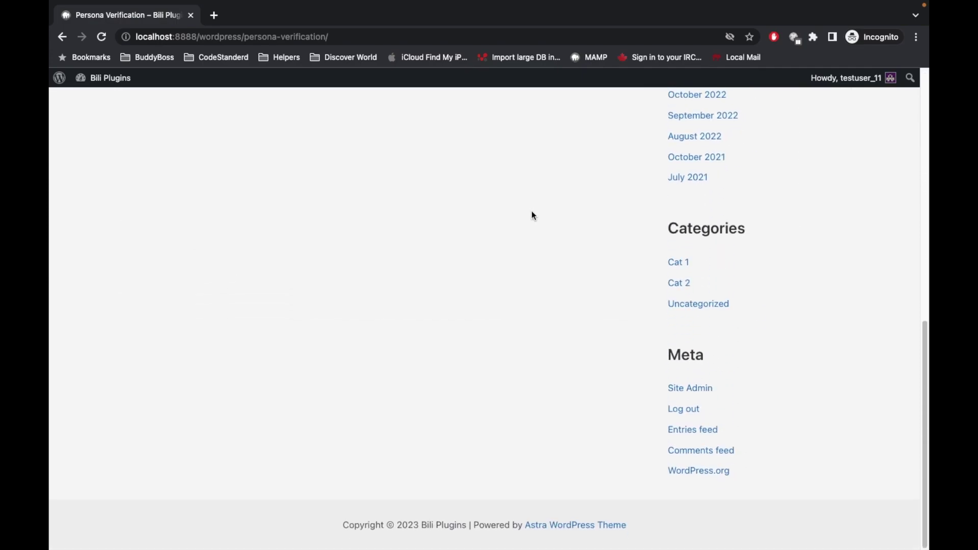
{"action": "scroll", "coordinate": [532, 216], "scroll_direction": "up", "scroll_amount": 8}
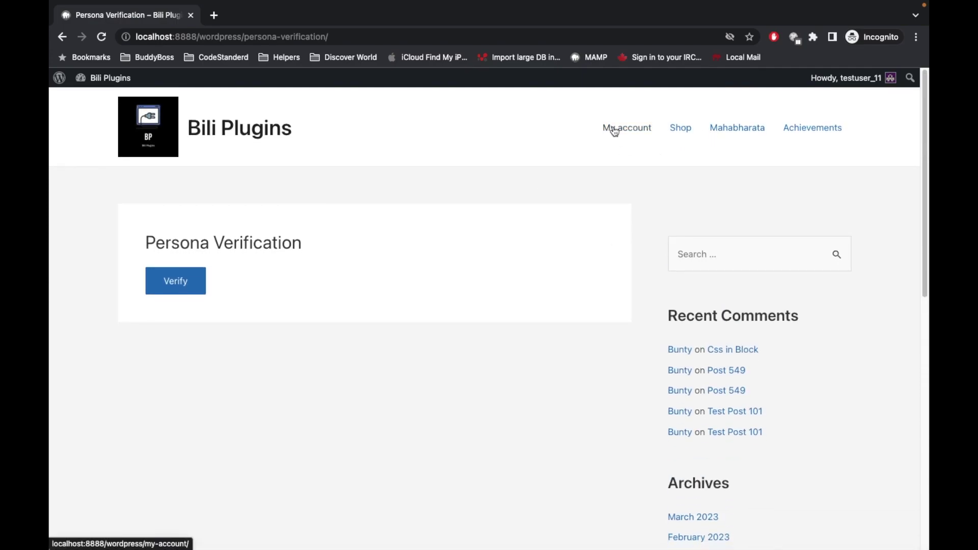
{"action": "left_click", "coordinate": [613, 131]}
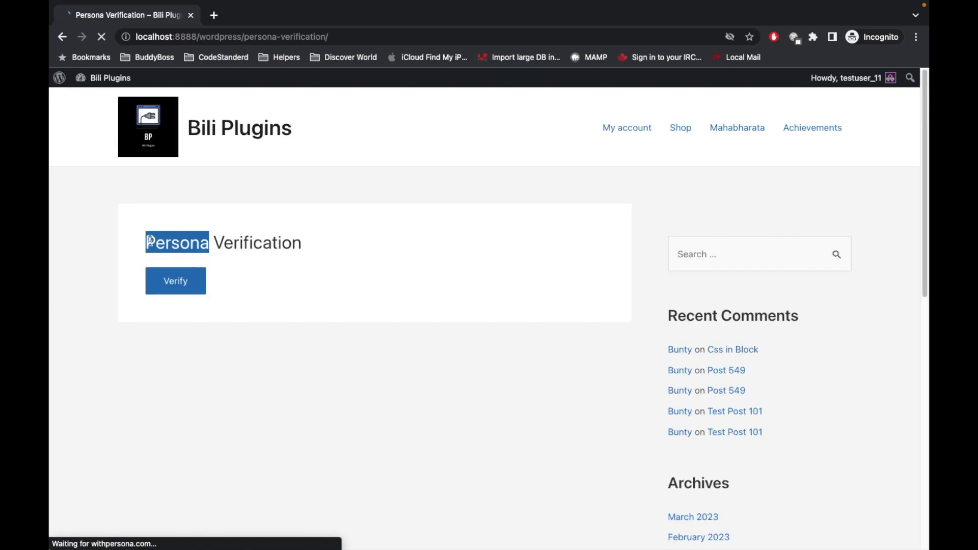
{"action": "left_click_drag", "start_coordinate": [149, 242], "coordinate": [335, 212]}
{"action": "double_click", "coordinate": [185, 243]}
{"action": "triple_click", "coordinate": [186, 243]}
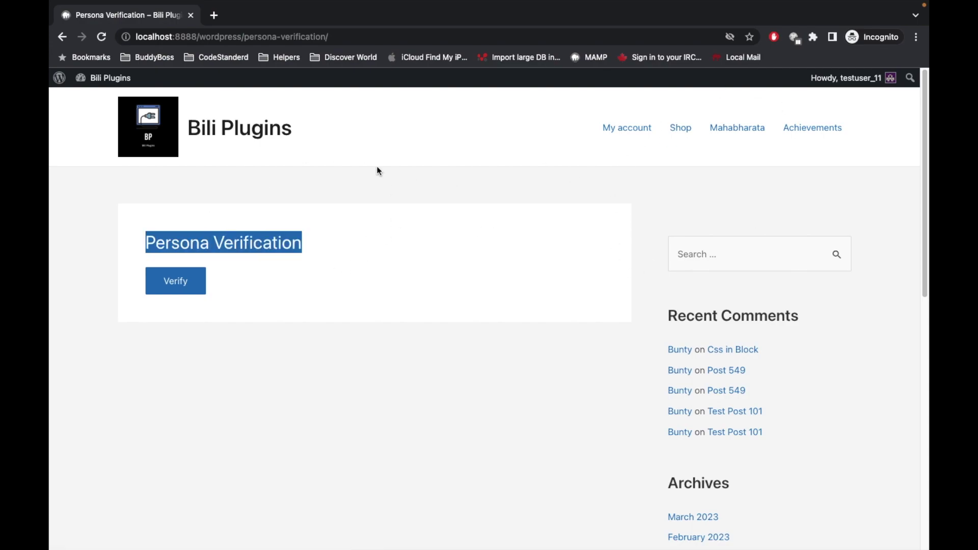
{"action": "left_click", "coordinate": [189, 221]}
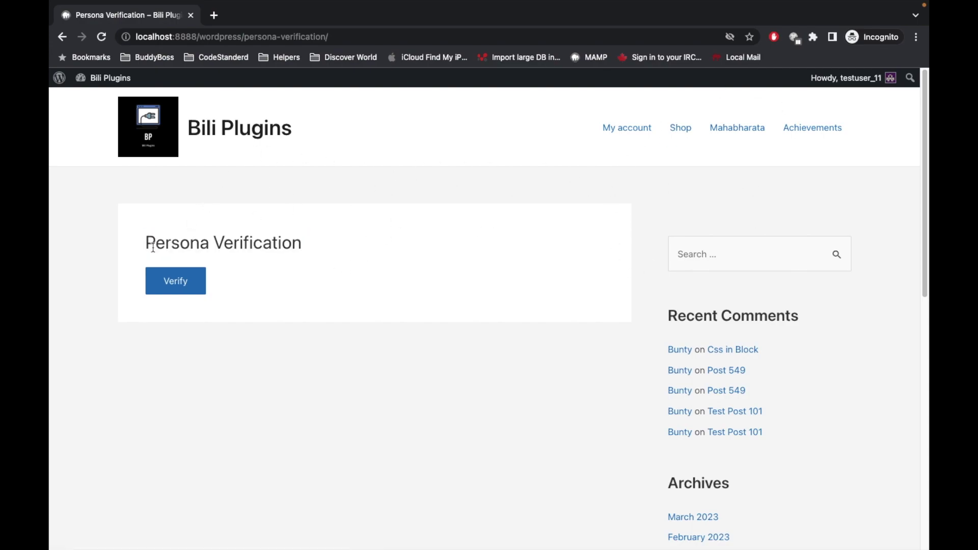
Start identity verification with the Verify button, opening the Persona modal
{"action": "left_click", "coordinate": [178, 288]}
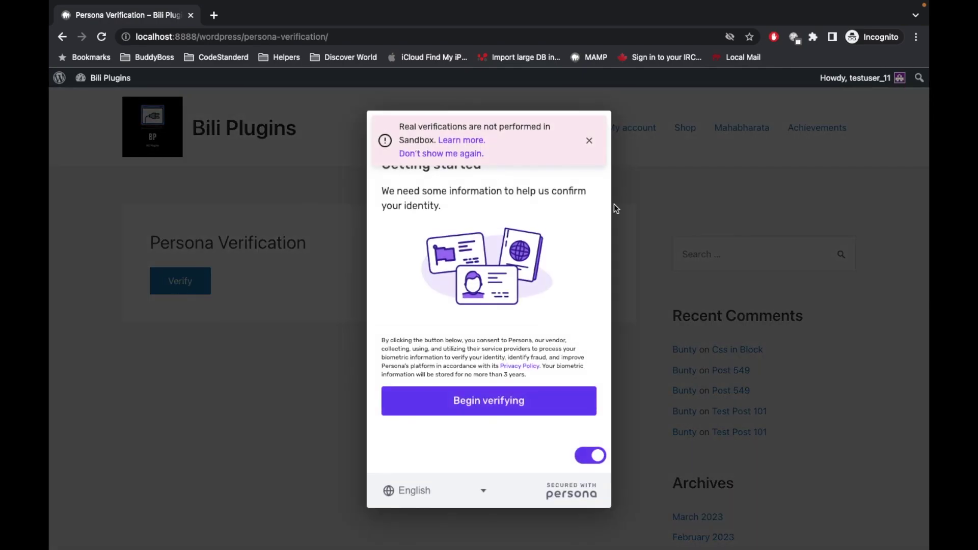
Begin verifying with Driver License and submit blog-3.png as the license photo
{"action": "left_click", "coordinate": [491, 398]}
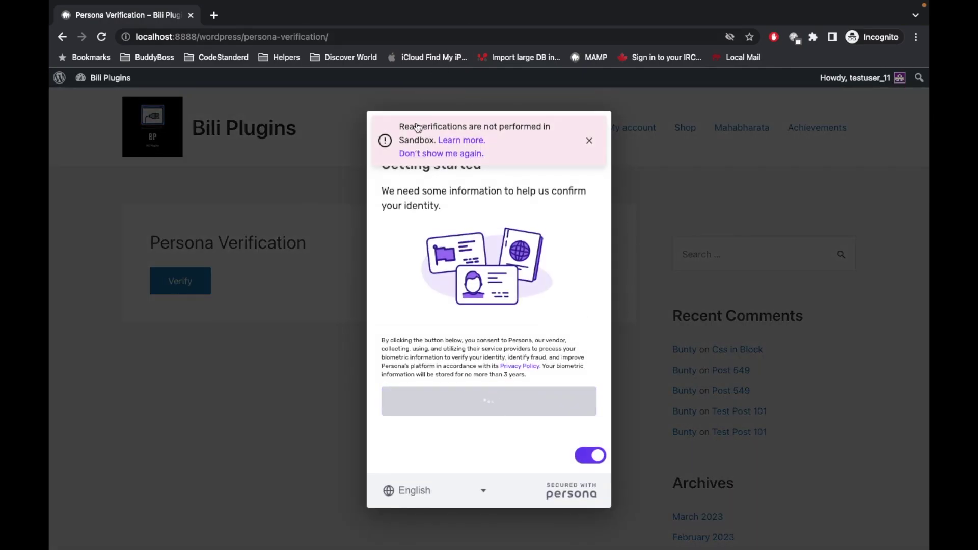
{"action": "left_click", "coordinate": [486, 287]}
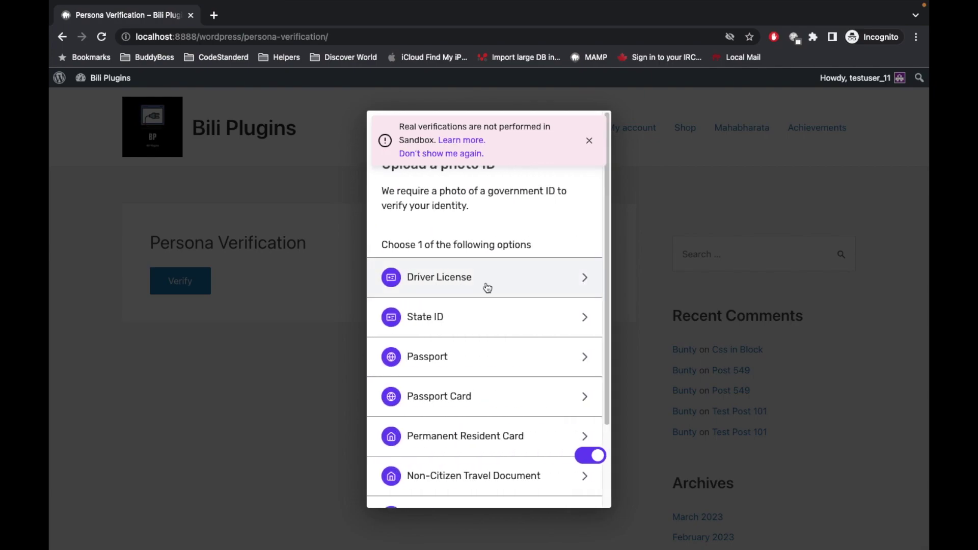
{"action": "left_click", "coordinate": [487, 288]}
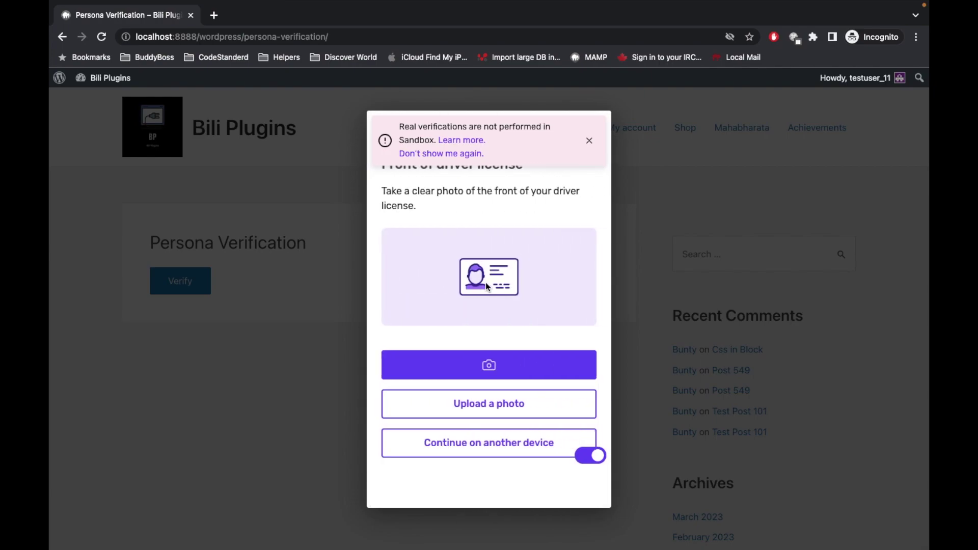
{"action": "left_click", "coordinate": [455, 400]}
{"action": "scroll", "coordinate": [344, 305], "scroll_direction": "down", "scroll_amount": 3}
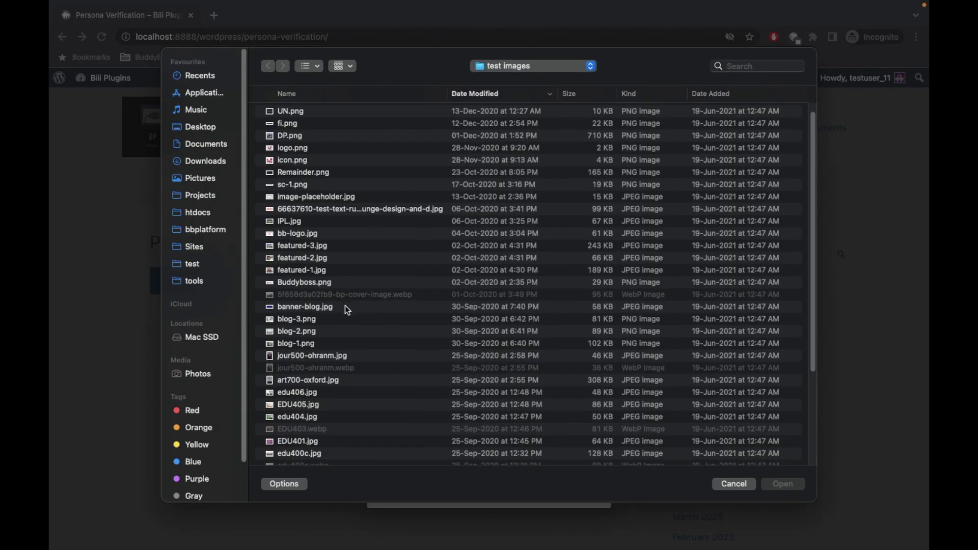
{"action": "double_click", "coordinate": [290, 279]}
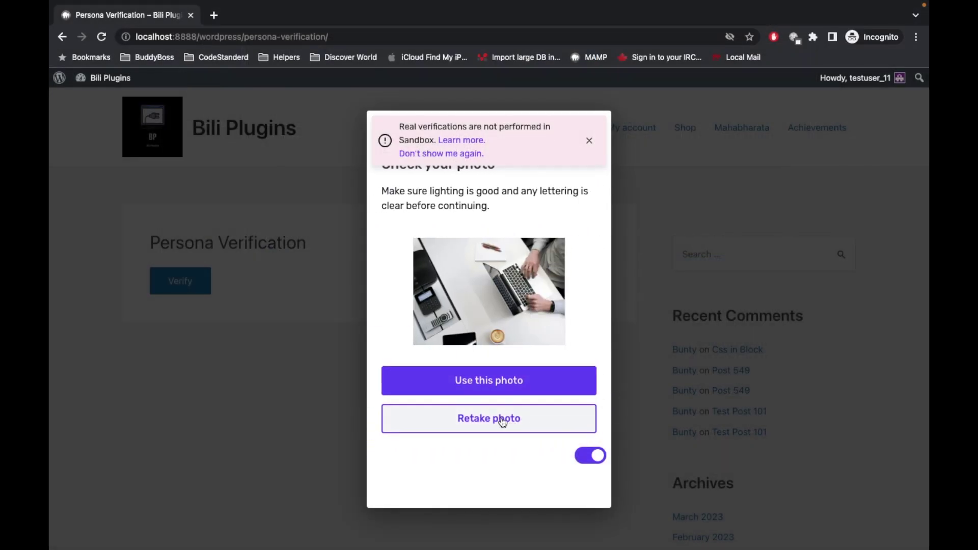
{"action": "left_click", "coordinate": [508, 374]}
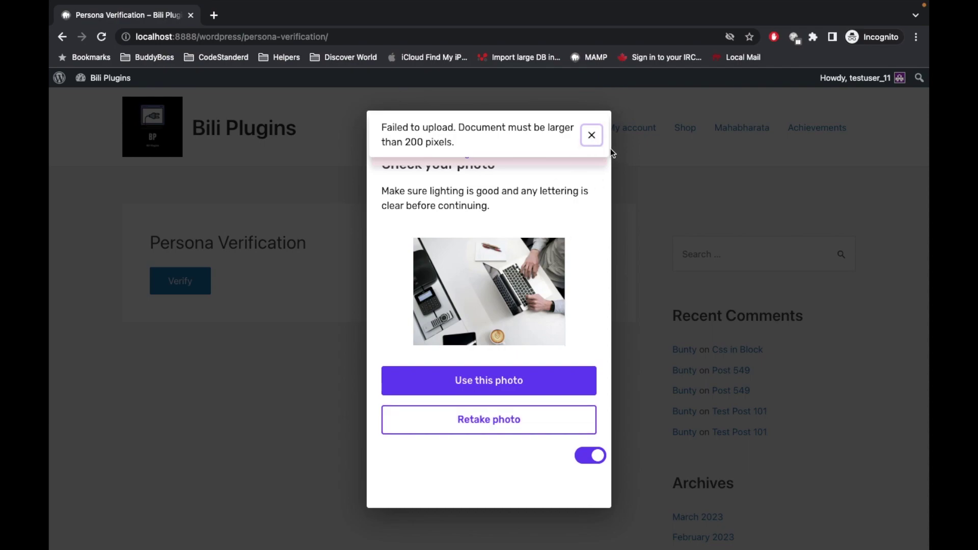
Dismiss the under-200-pixels error, retake the photo and reopen the file upload
{"action": "left_click", "coordinate": [591, 134]}
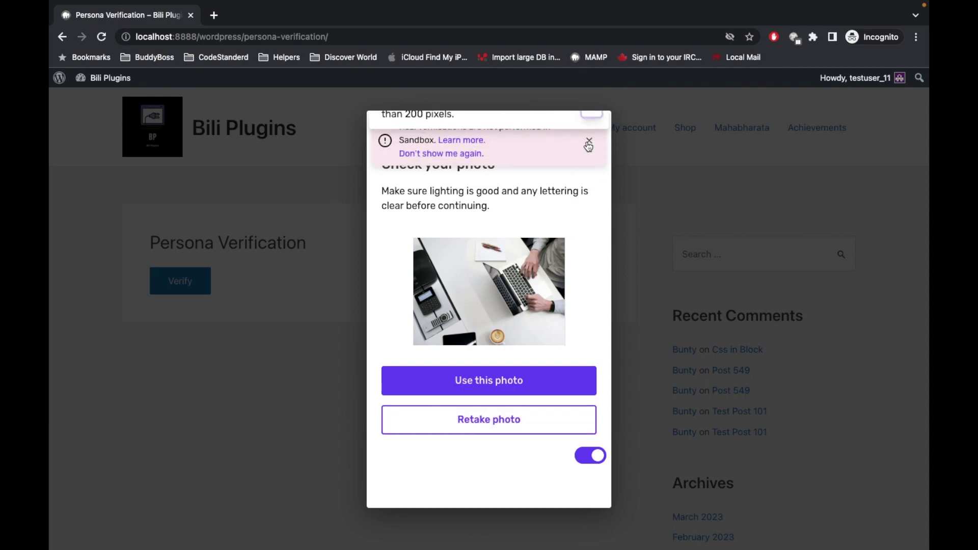
{"action": "left_click", "coordinate": [461, 421]}
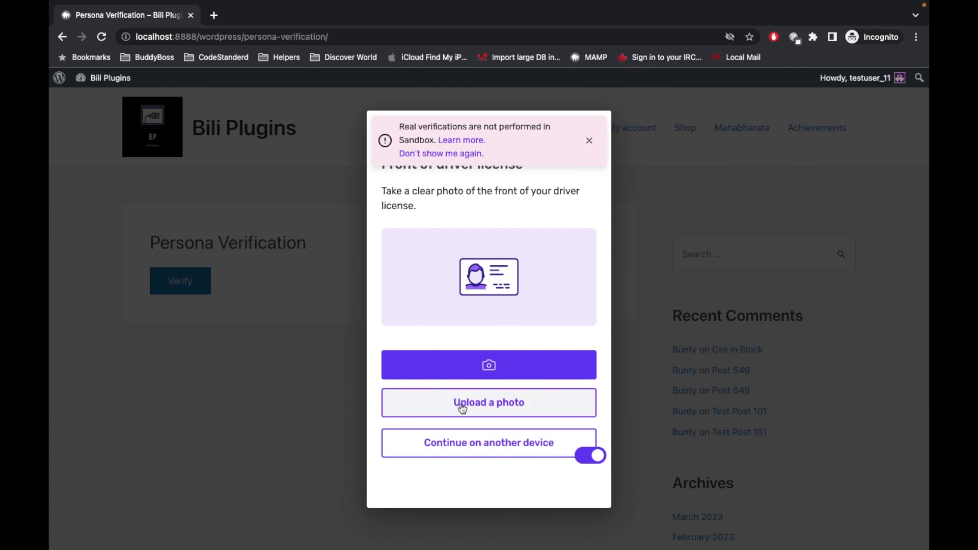
{"action": "left_click", "coordinate": [460, 403]}
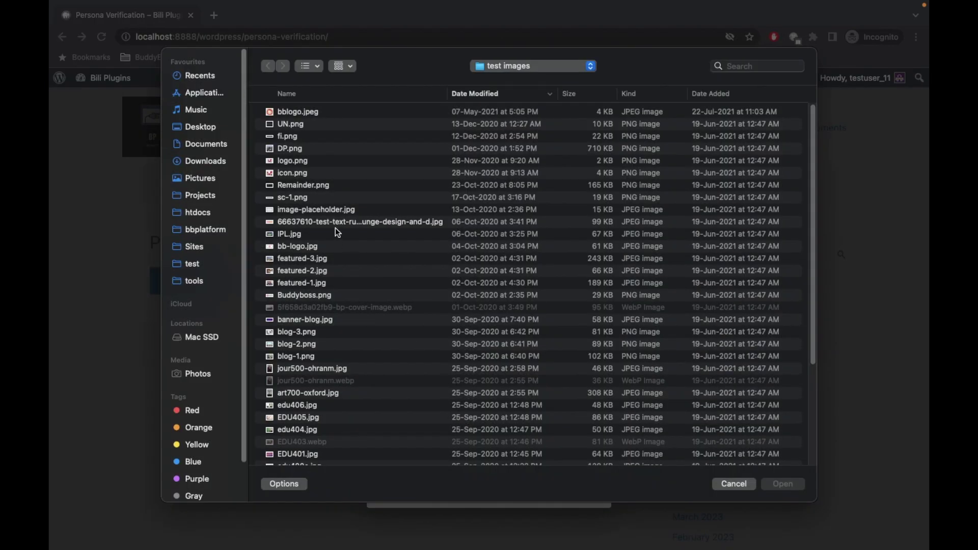
{"action": "scroll", "coordinate": [336, 228], "scroll_direction": "down", "scroll_amount": 2}
{"action": "scroll", "coordinate": [335, 228], "scroll_direction": "down", "scroll_amount": 3}
{"action": "scroll", "coordinate": [335, 227], "scroll_direction": "down", "scroll_amount": 3}
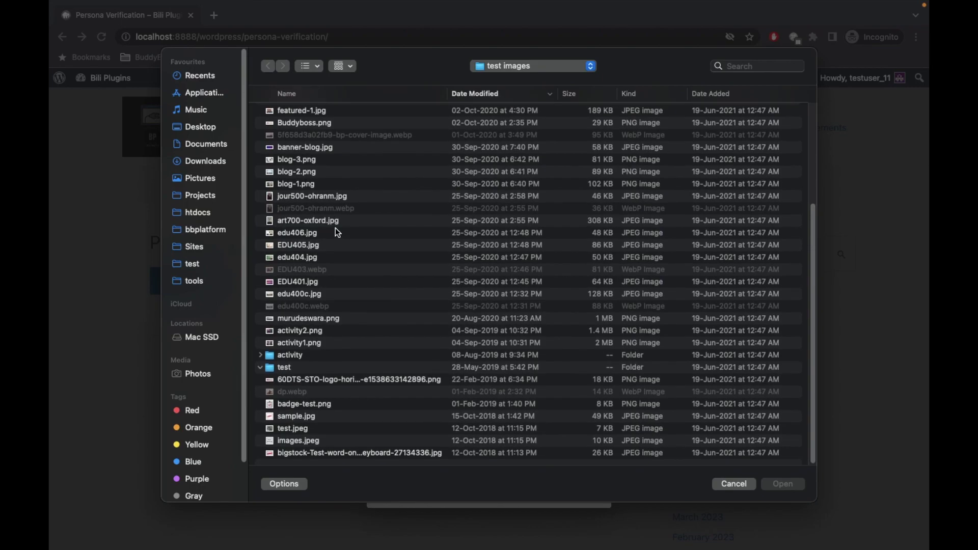
{"action": "scroll", "coordinate": [335, 228], "scroll_direction": "up", "scroll_amount": 2}
{"action": "scroll", "coordinate": [335, 228], "scroll_direction": "up", "scroll_amount": 3}
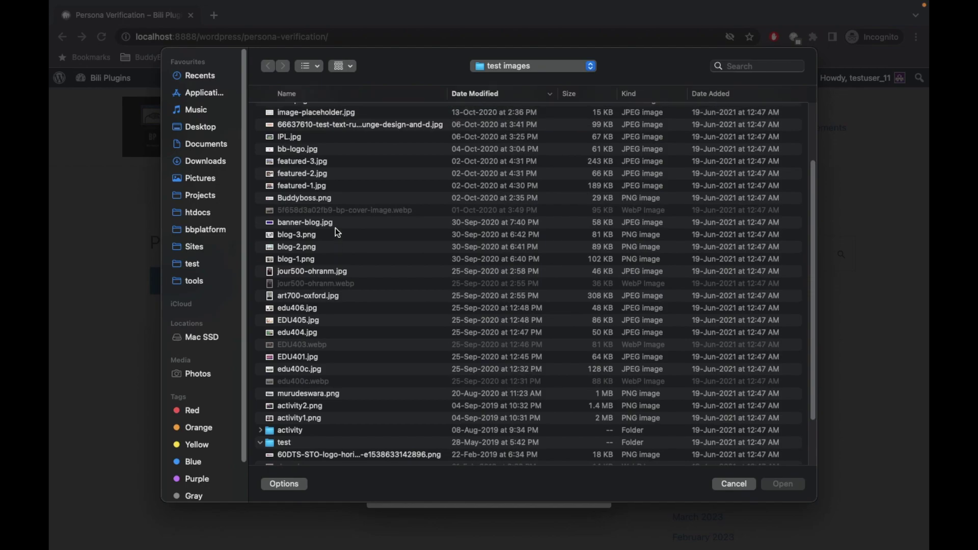
{"action": "scroll", "coordinate": [335, 227], "scroll_direction": "up", "scroll_amount": 1}
{"action": "scroll", "coordinate": [335, 228], "scroll_direction": "up", "scroll_amount": 2}
{"action": "scroll", "coordinate": [336, 227], "scroll_direction": "up", "scroll_amount": 3}
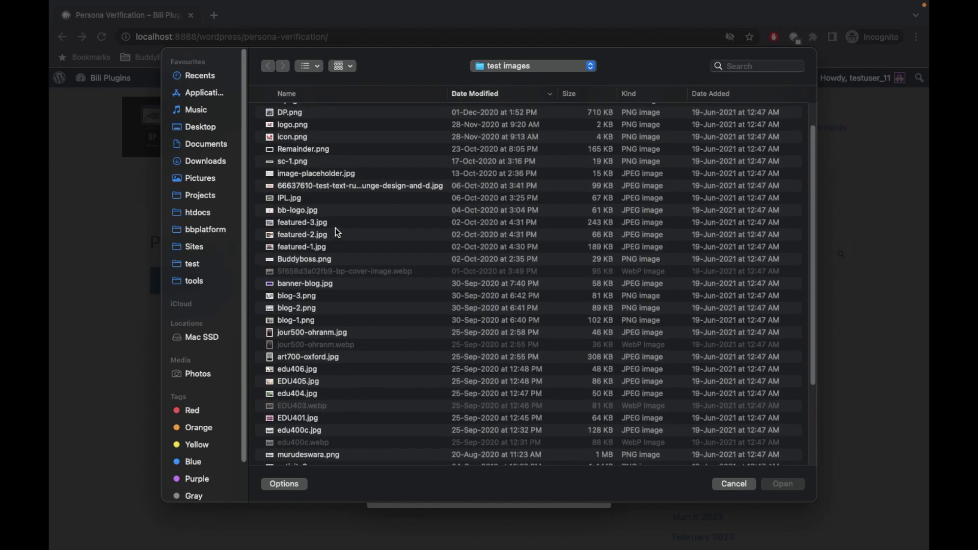
Submit image-placeholder.jpg as the license photo and finish the successful verification with Done
{"action": "double_click", "coordinate": [330, 189]}
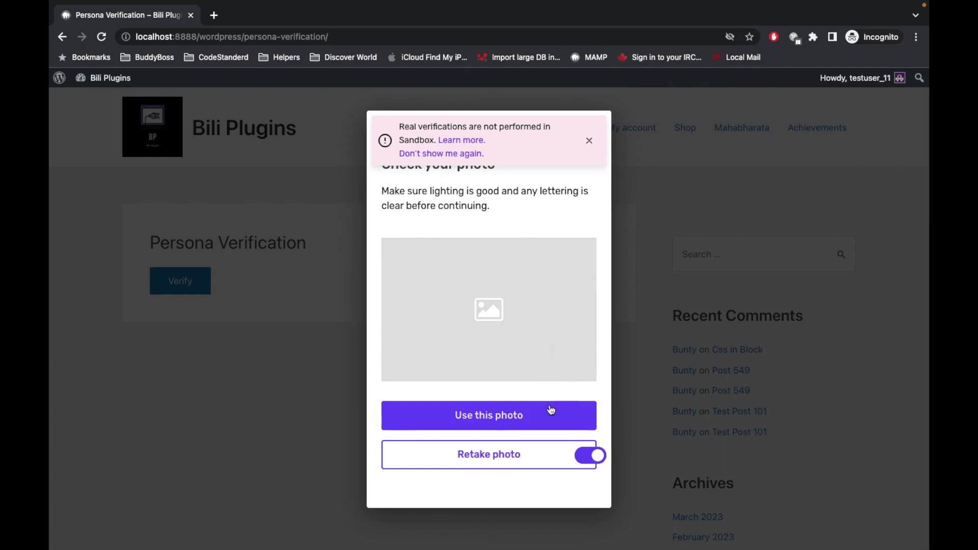
{"action": "left_click", "coordinate": [518, 417]}
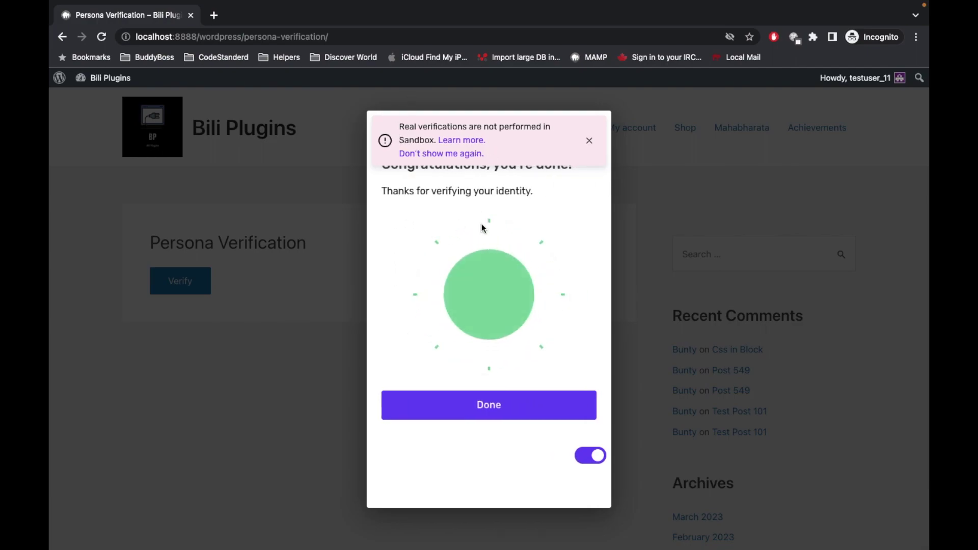
{"action": "left_click", "coordinate": [476, 413]}
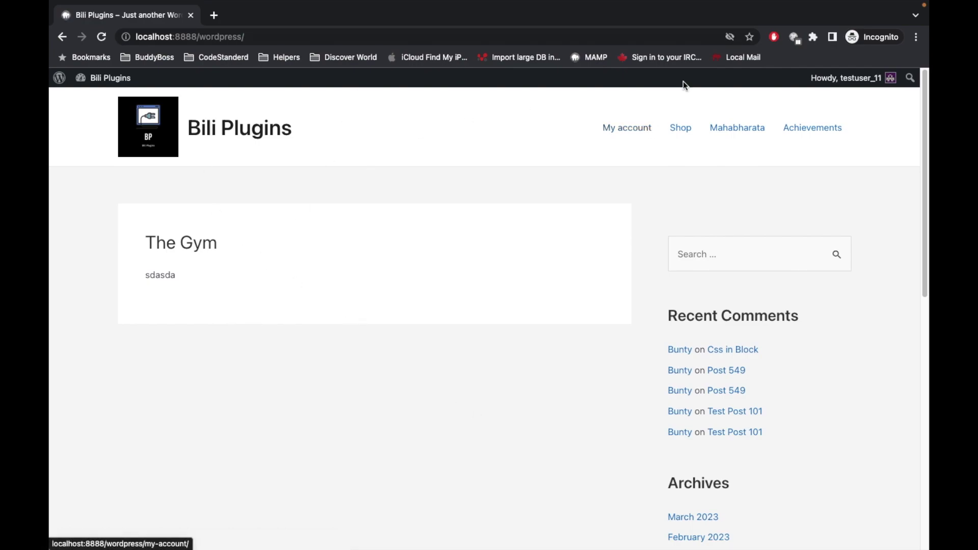
View My account > Achievements, highlighting 'Congrats upon persona verification' worth 5 Points
{"action": "left_click", "coordinate": [612, 136]}
{"action": "left_click", "coordinate": [612, 135]}
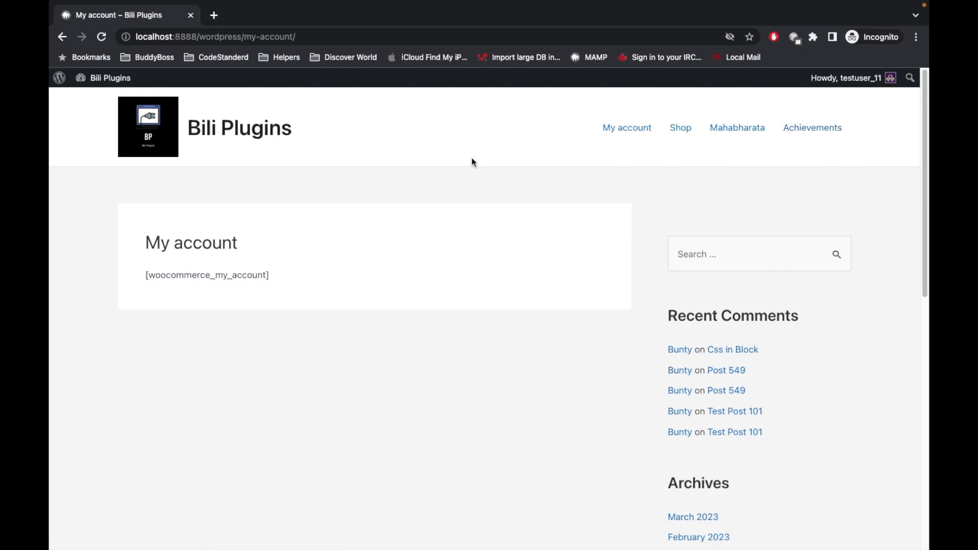
{"action": "left_click", "coordinate": [814, 129]}
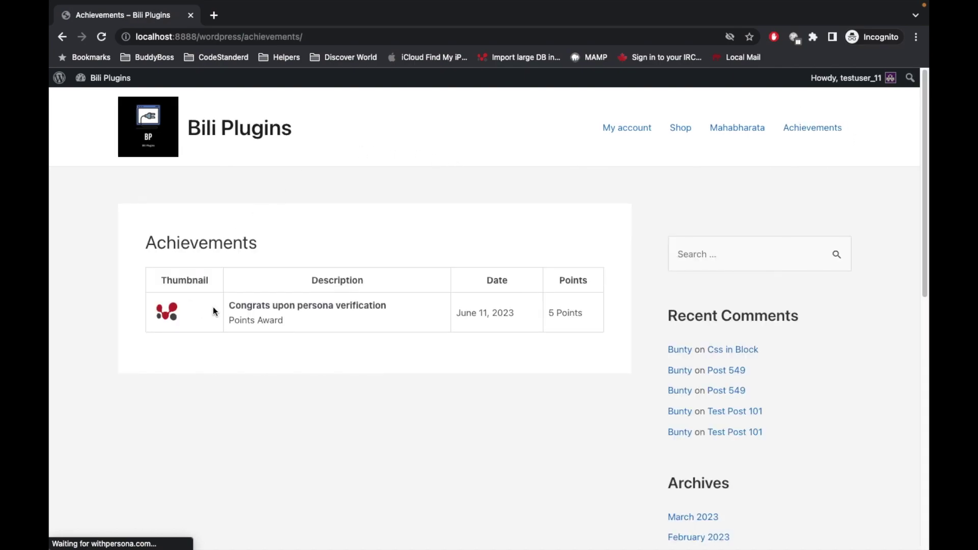
{"action": "left_click_drag", "start_coordinate": [547, 310], "coordinate": [583, 312]}
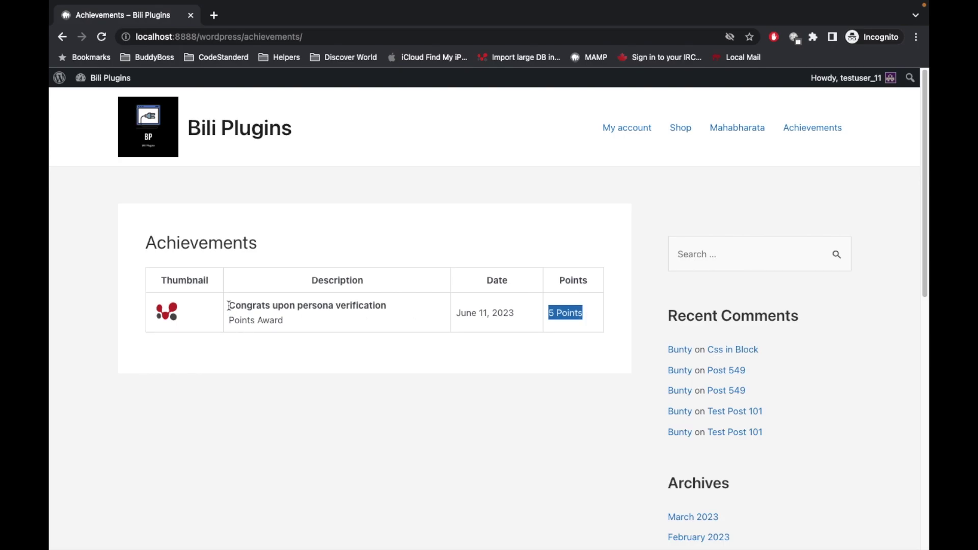
{"action": "left_click_drag", "start_coordinate": [228, 305], "coordinate": [387, 306]}
{"action": "left_click", "coordinate": [407, 305]}
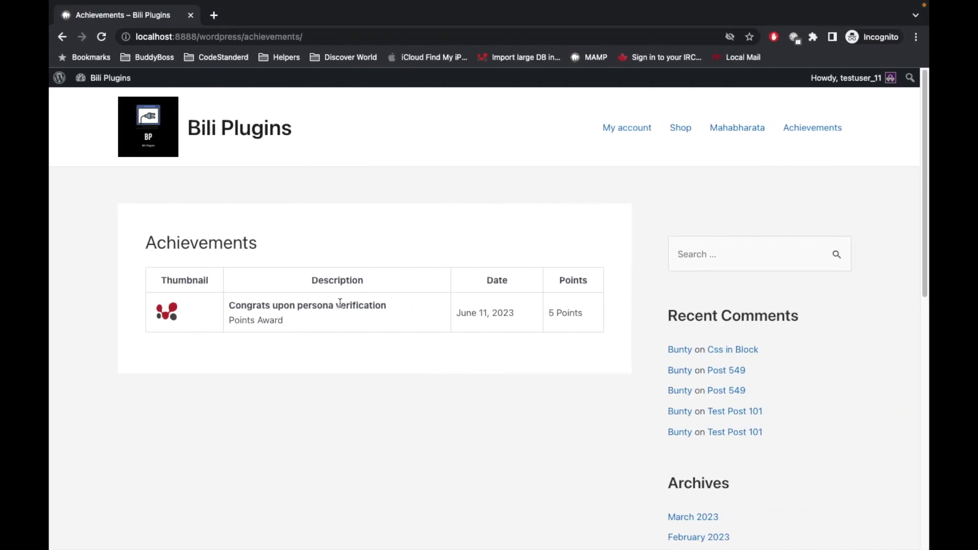
{"action": "triple_click", "coordinate": [339, 304]}
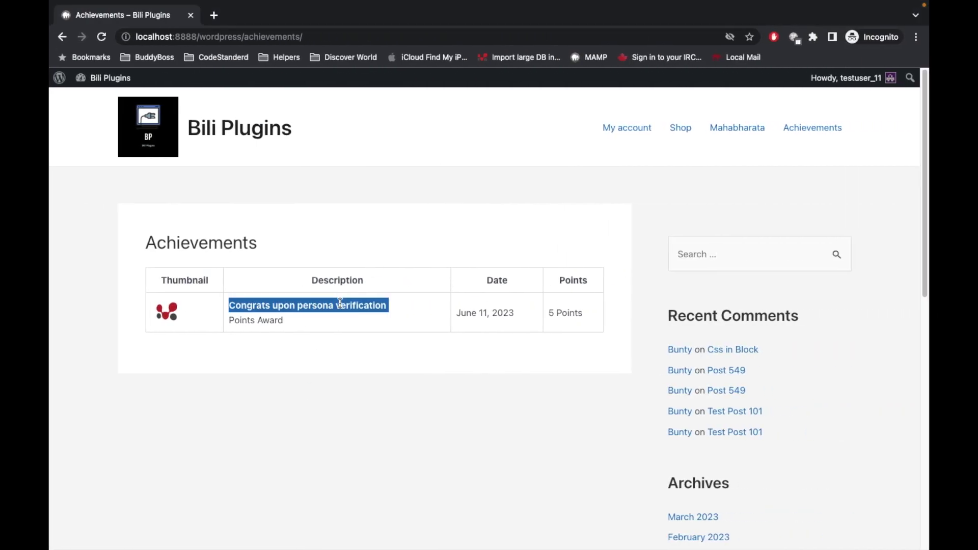